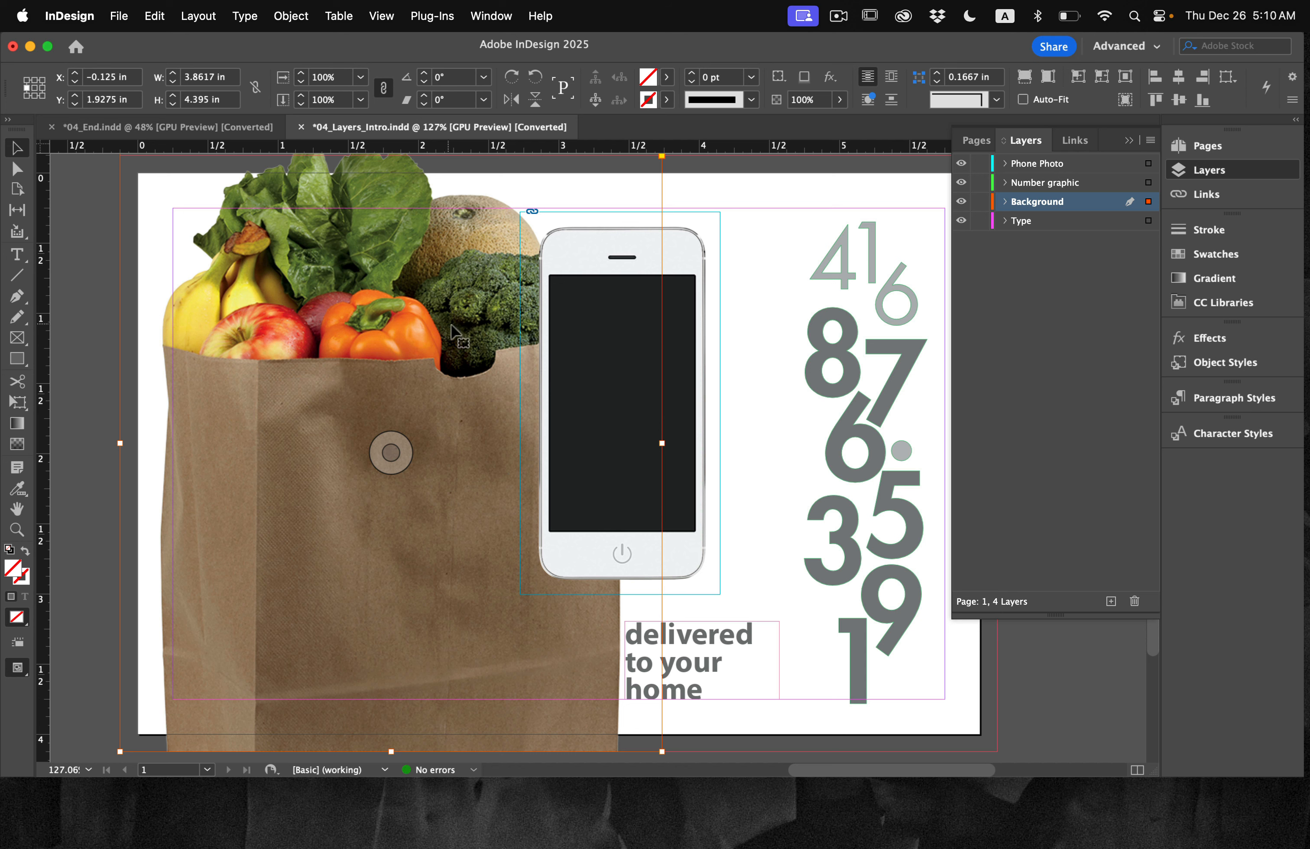
Step: Close 04_End.indd and 04_Layers_Intro.indd without saving changes to either document
mouse_move(456, 317)
mouse_down()
mouse_move(300, 319)
mouse_move(307, 309)
mouse_move(453, 325)
mouse_up()
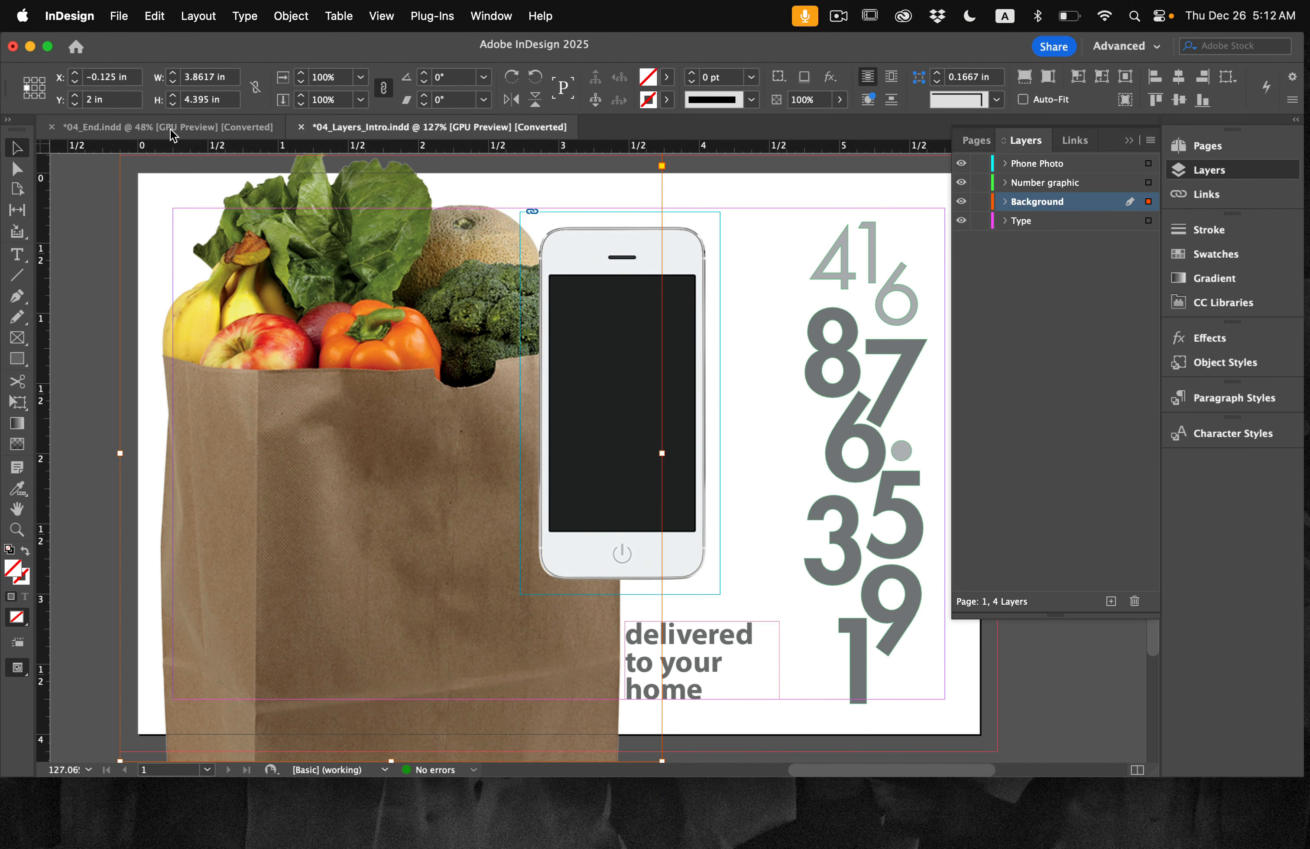
click(51, 127)
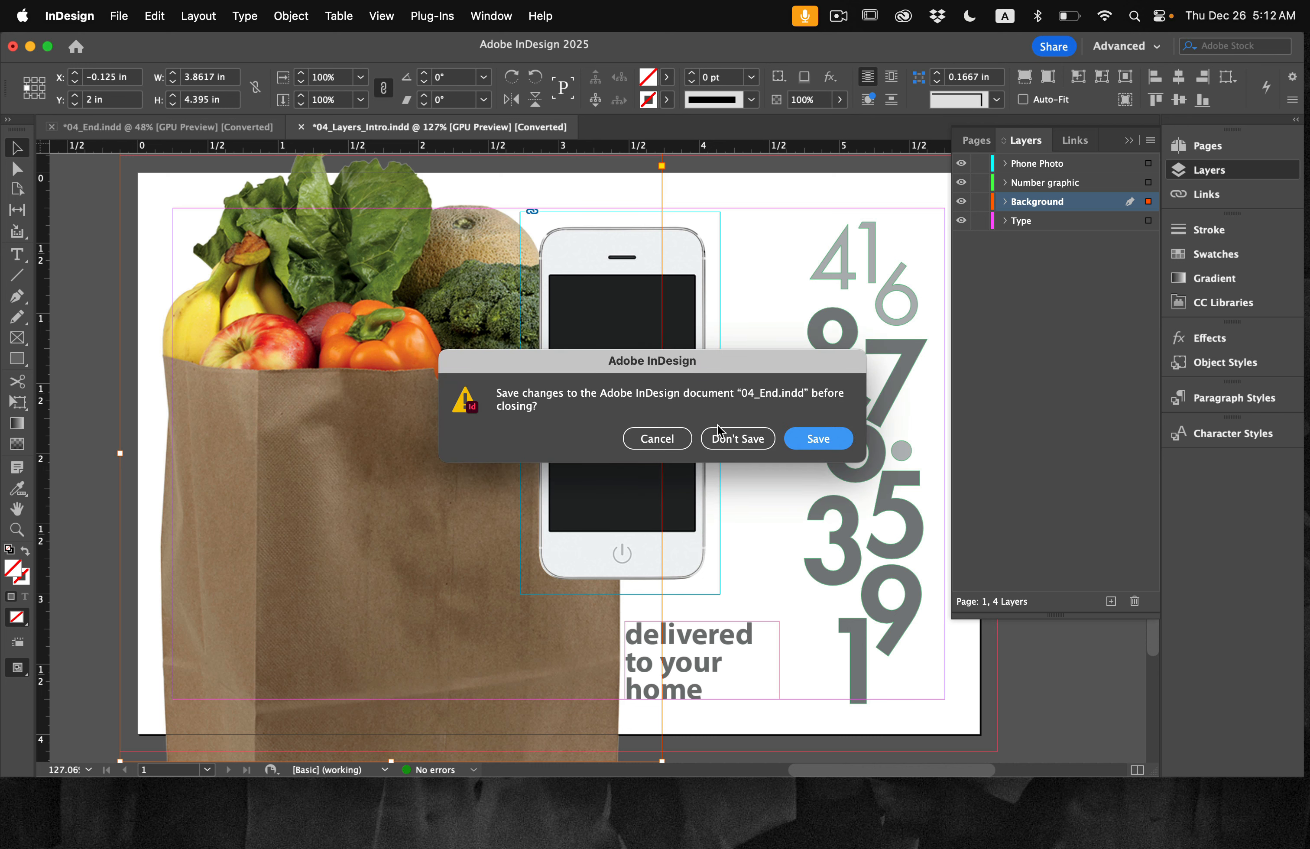
click(729, 439)
click(51, 128)
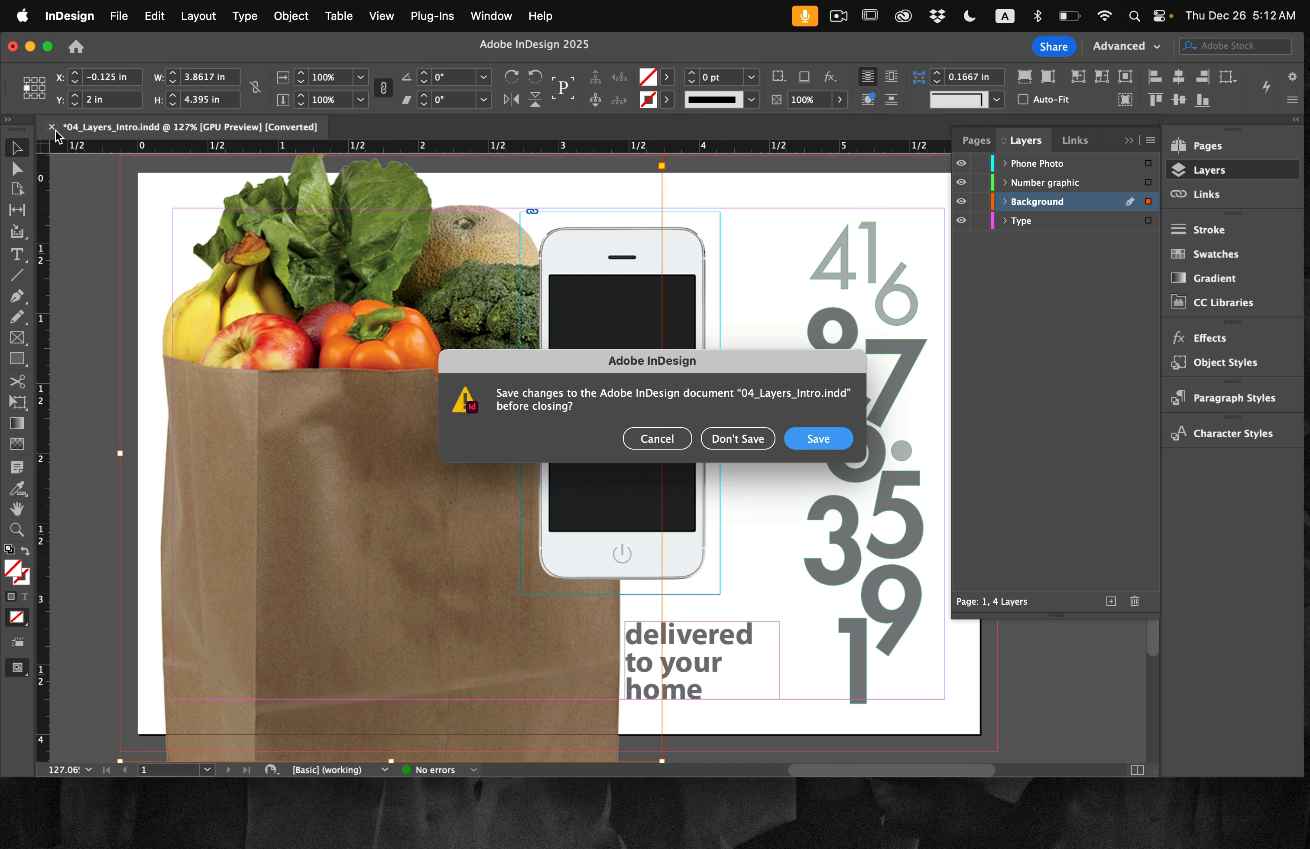
click(723, 441)
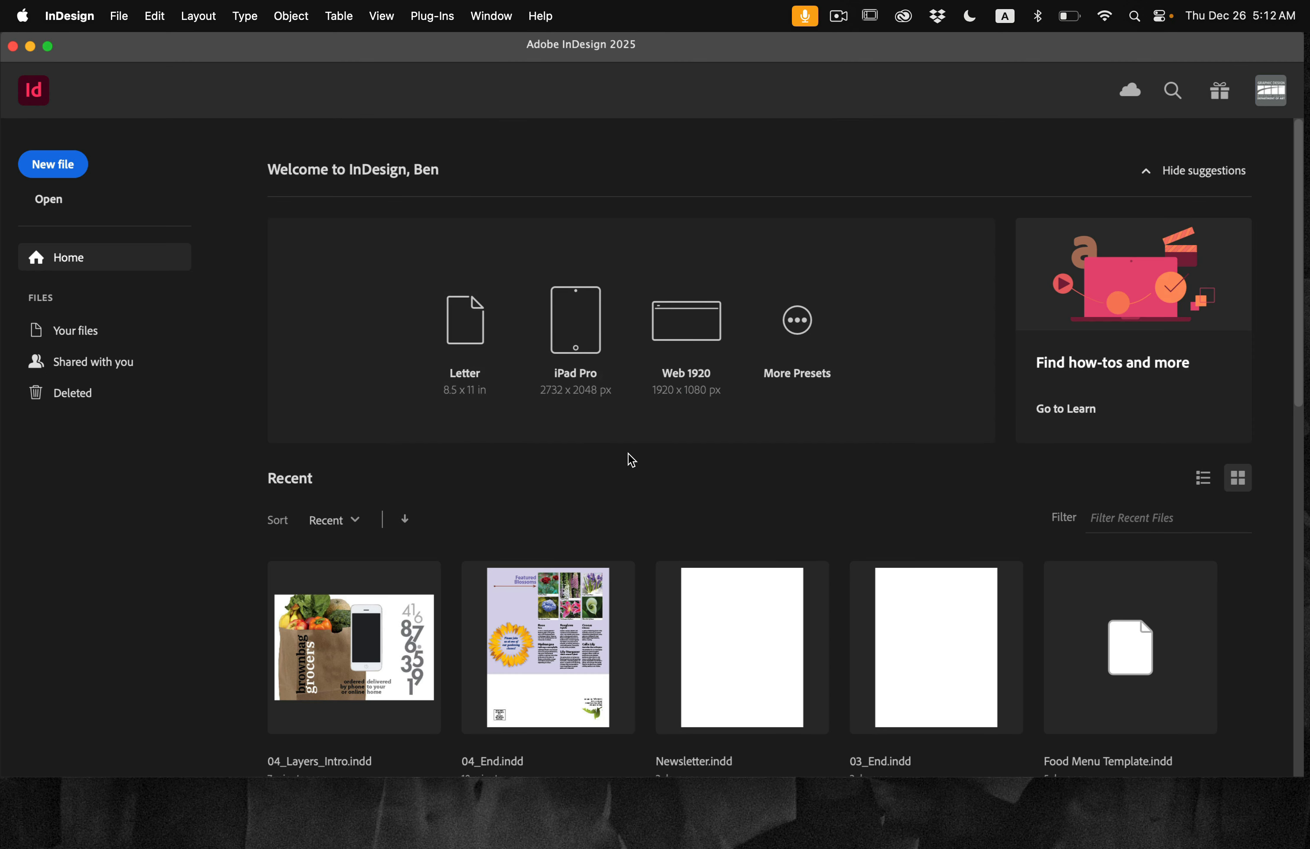
Step: Open 04_Start.indd from the Lesson04 folder and update its modified links
key(ctrl+Up)
click(374, 188)
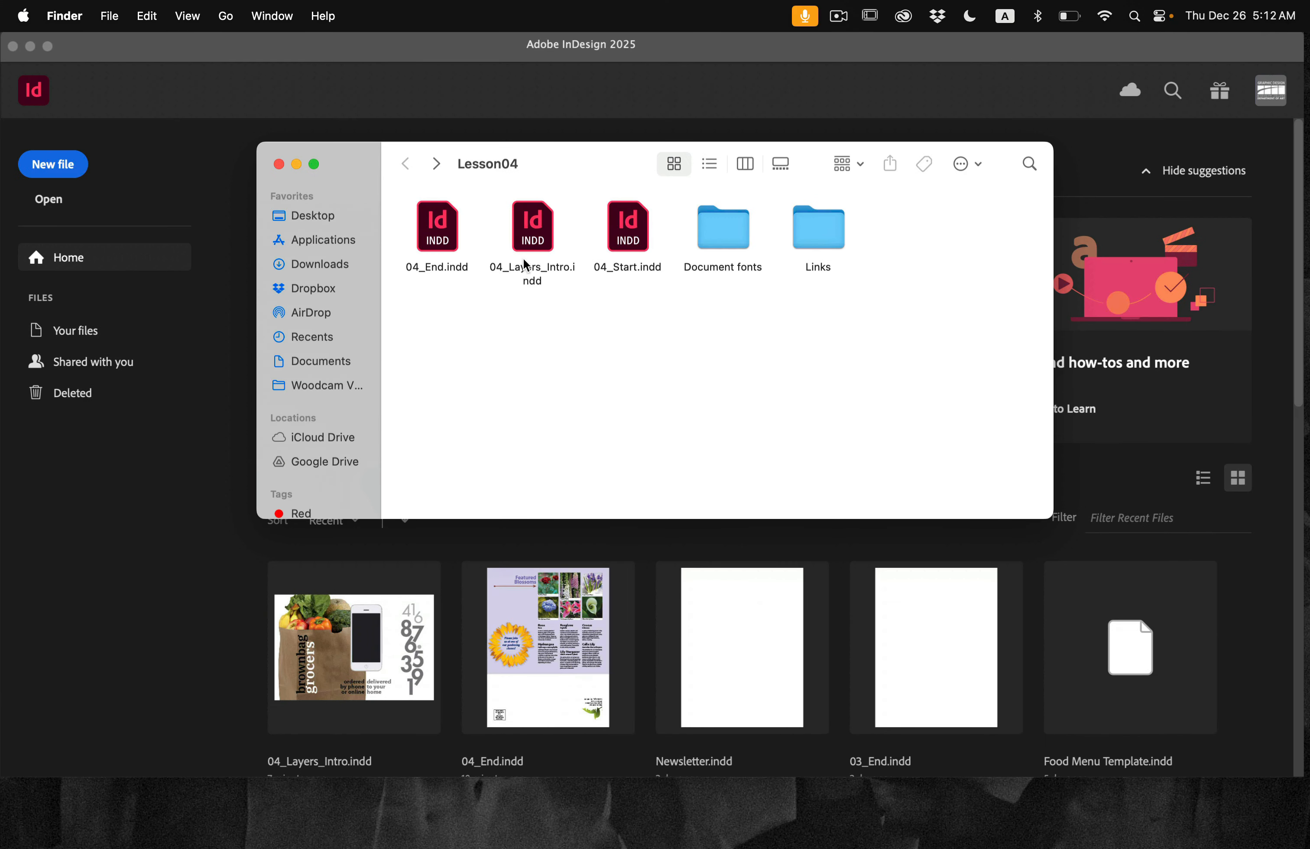
double_click(625, 230)
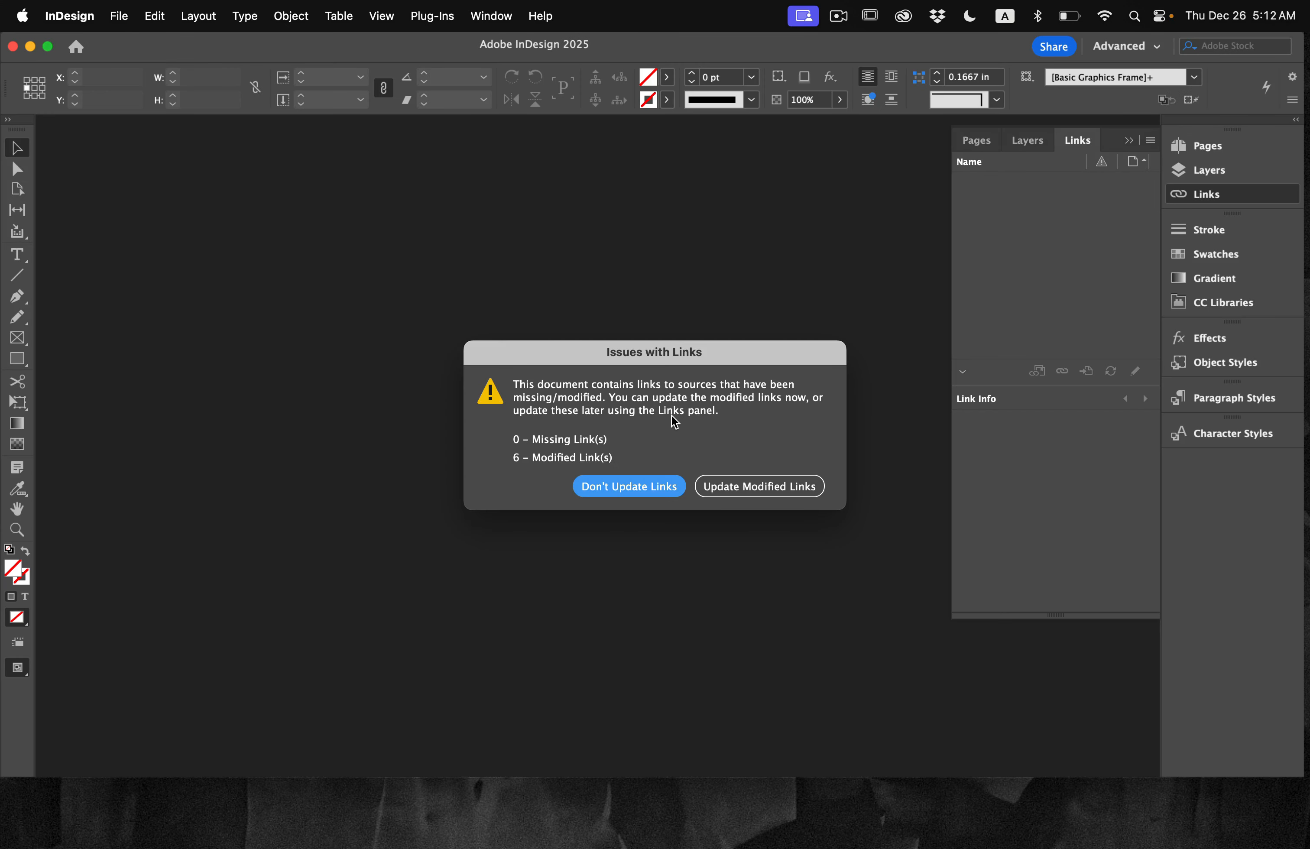
click(747, 489)
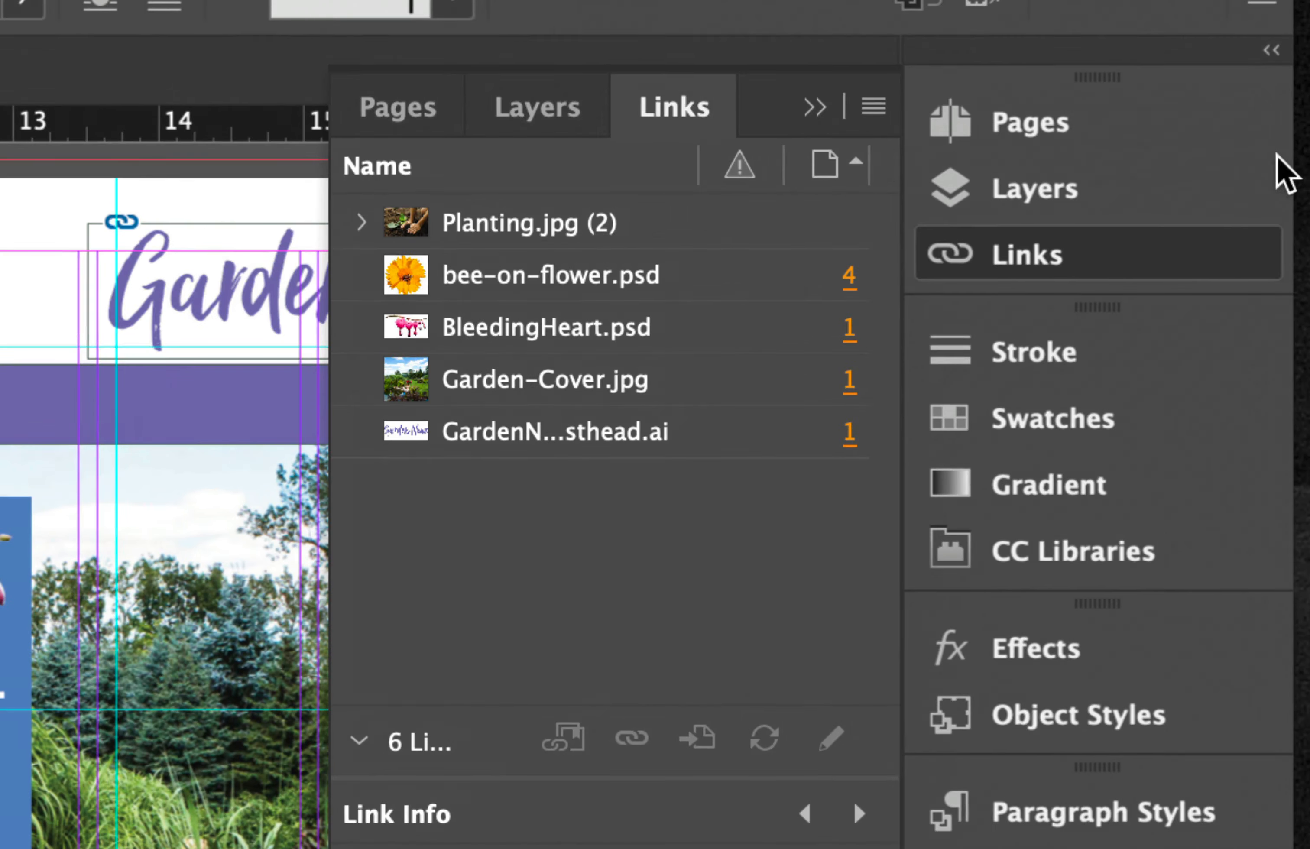
Step: Examine the document's layers and the objects contained in the Text layer
click(1236, 171)
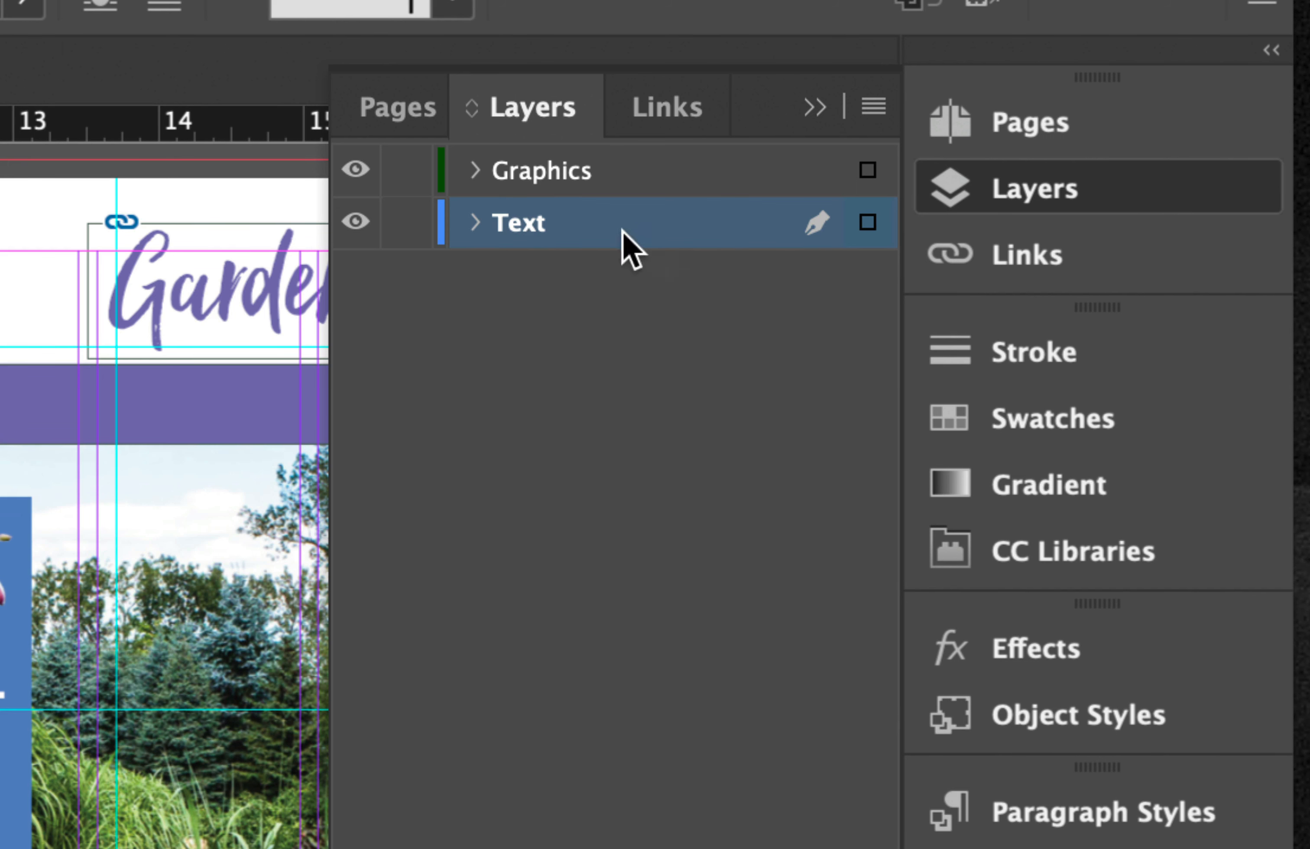
click(477, 223)
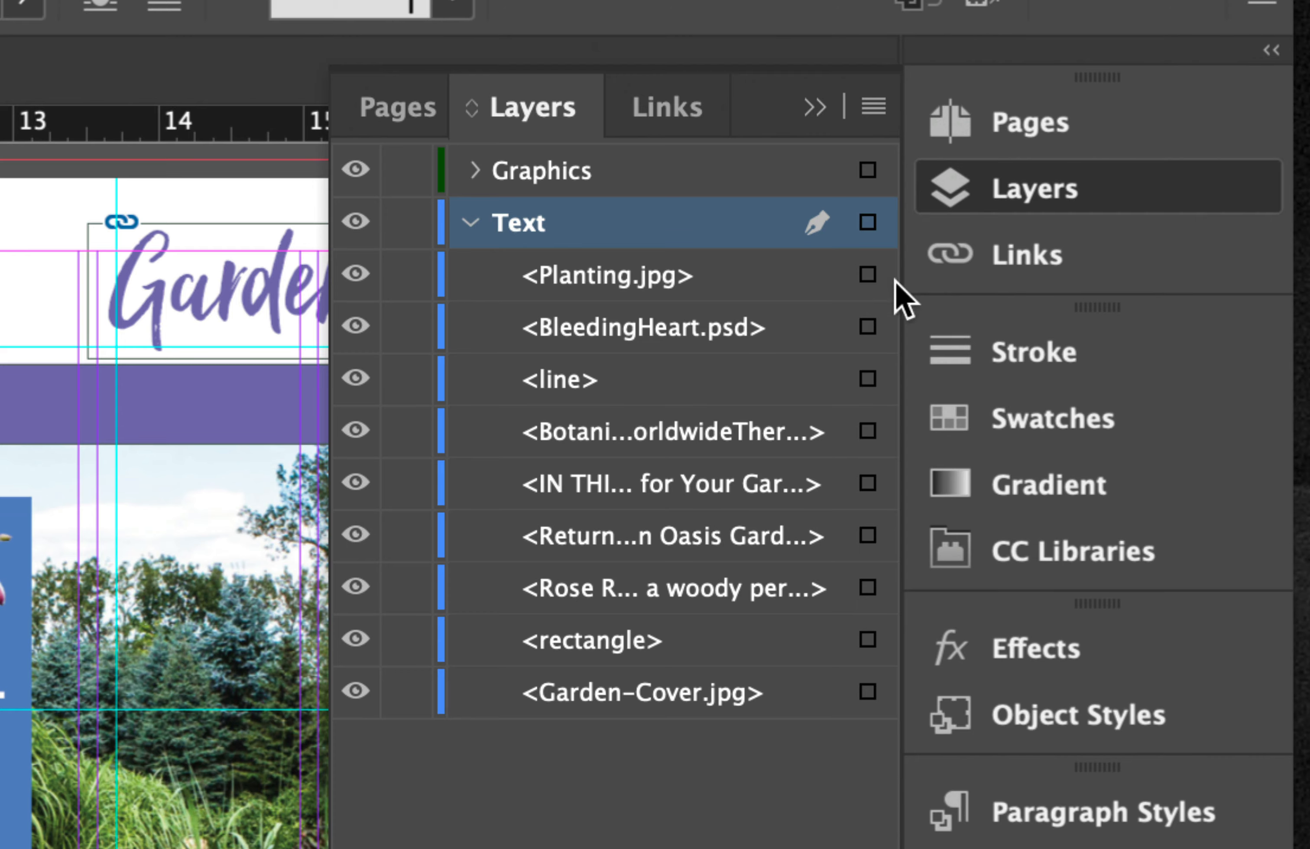
click(469, 227)
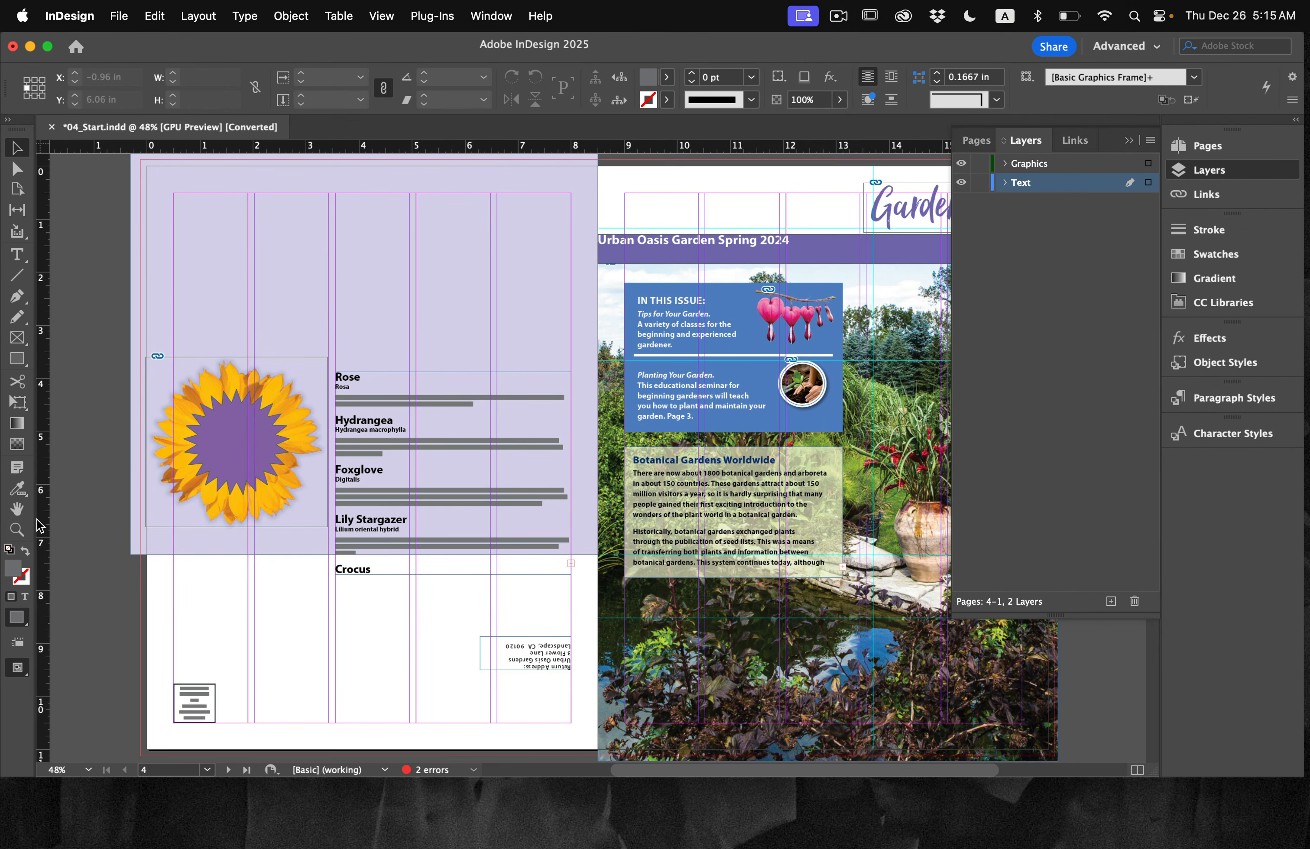
Step: Select the bleeding heart image in the blue "IN THIS ISSUE" box and reposition it slightly within its frame
click(16, 529)
drag(744, 289, 937, 418)
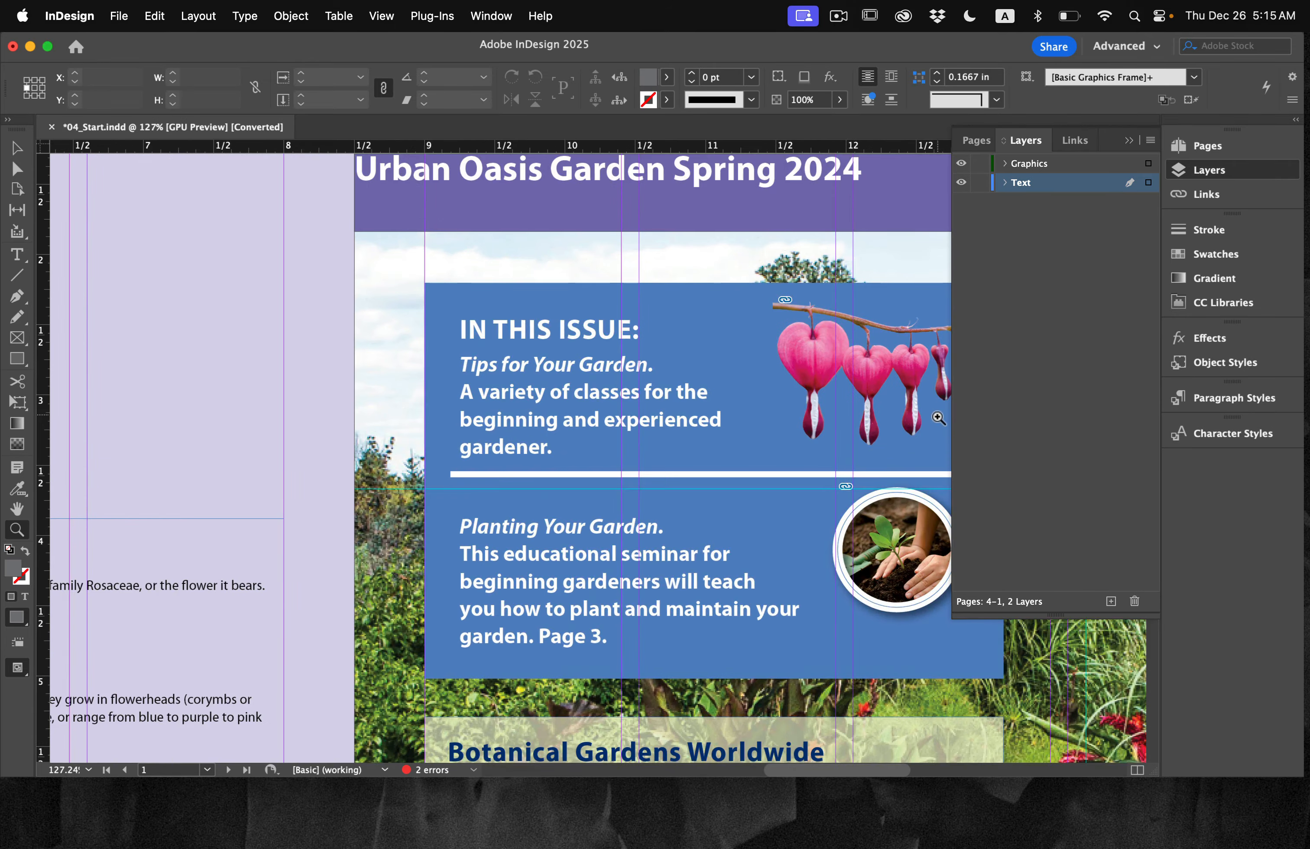
drag(792, 370, 573, 360)
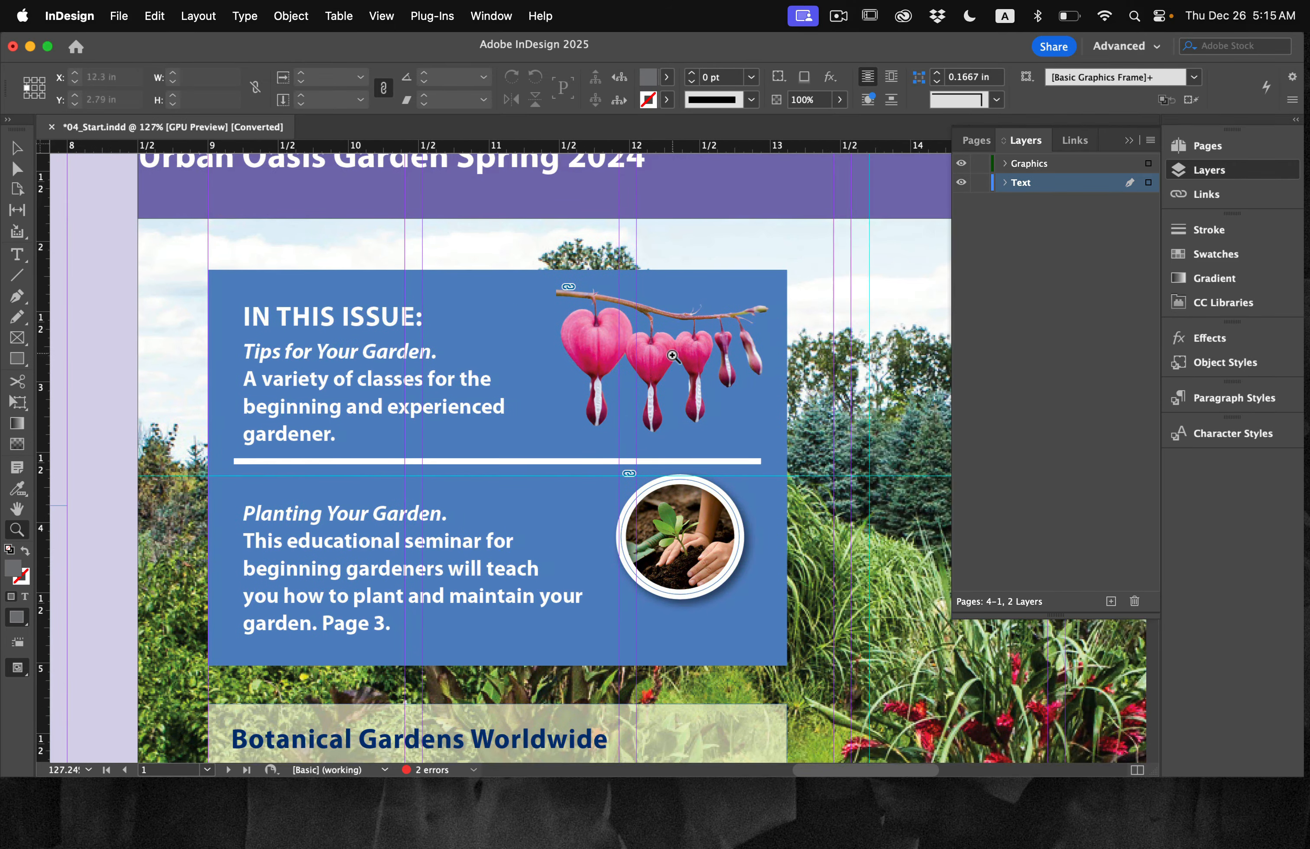
click(672, 355)
click(598, 440)
click(596, 474)
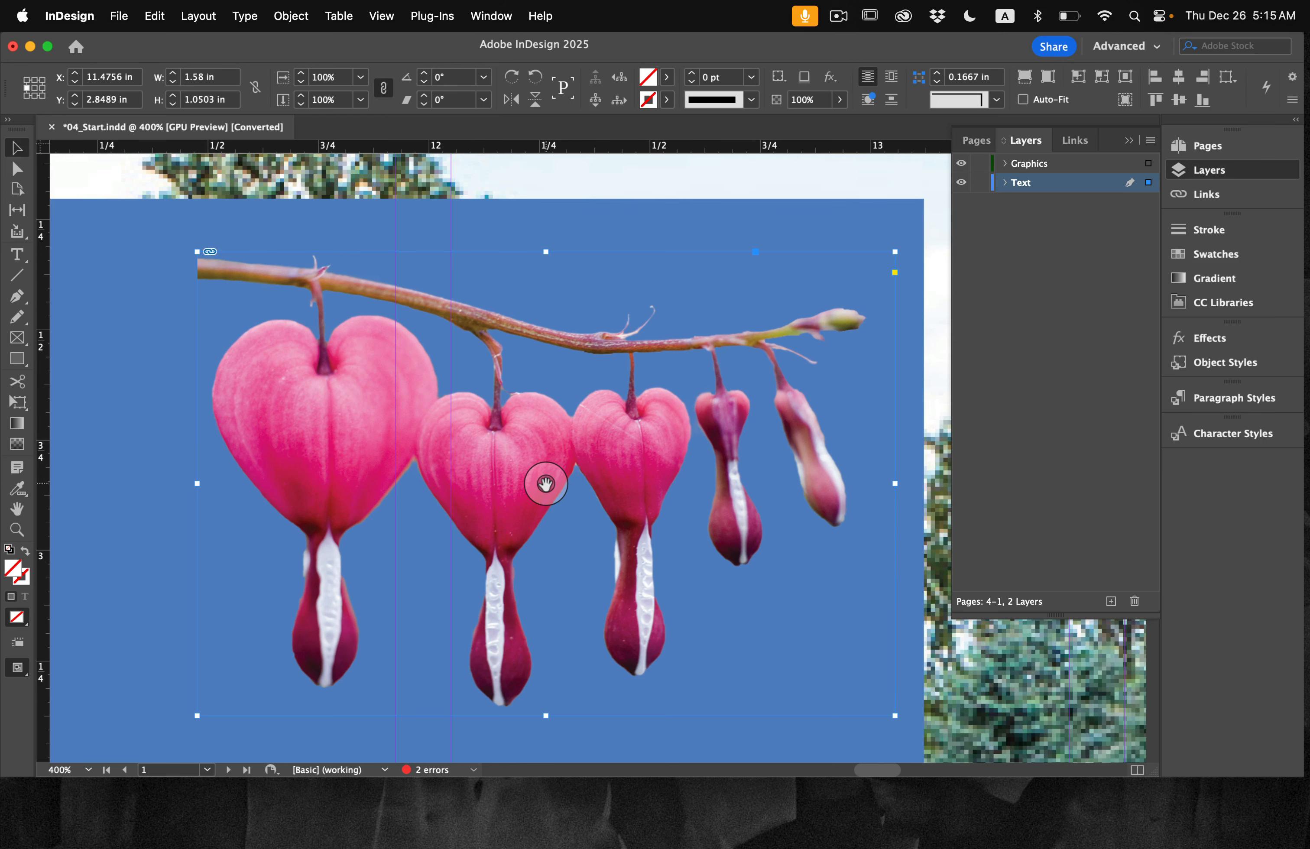
drag(547, 481, 548, 473)
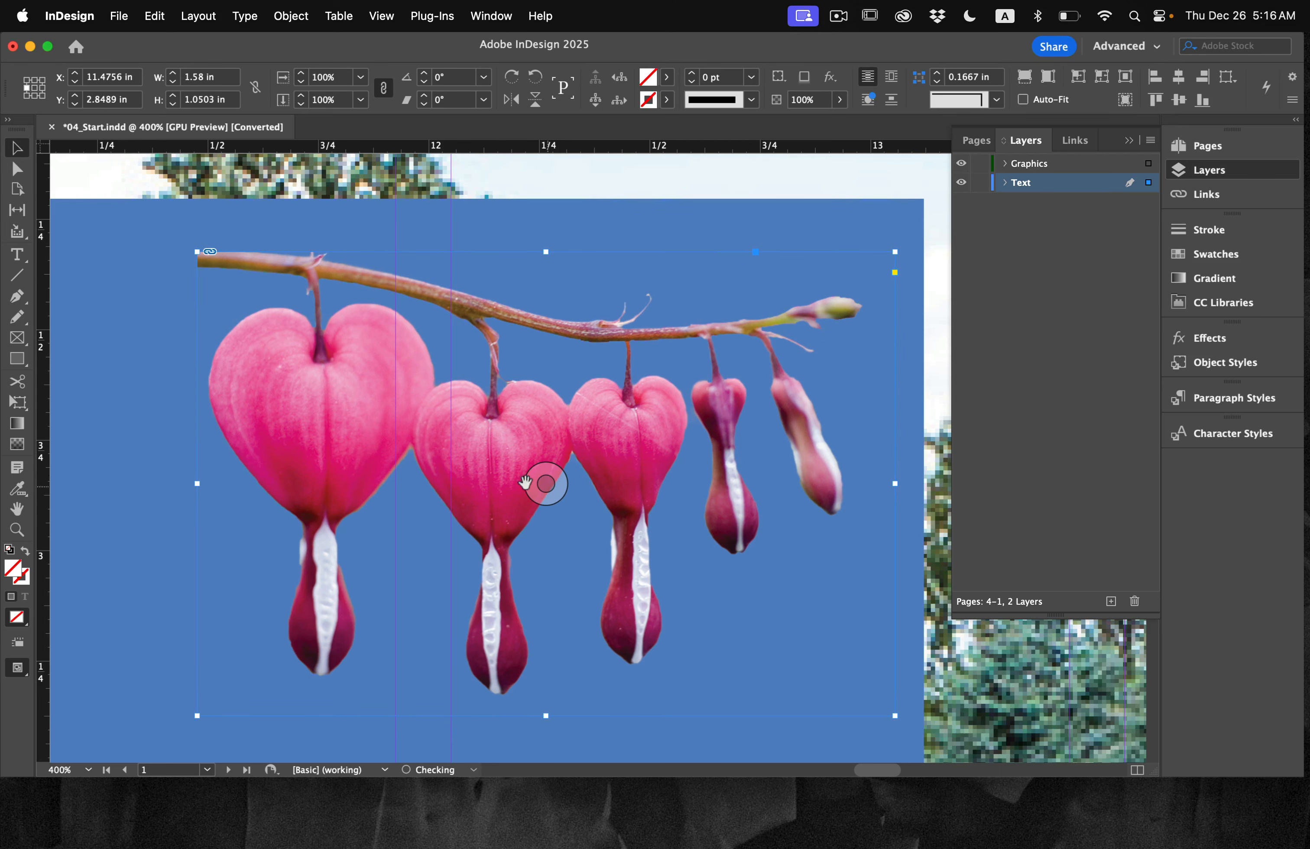
drag(545, 489, 548, 484)
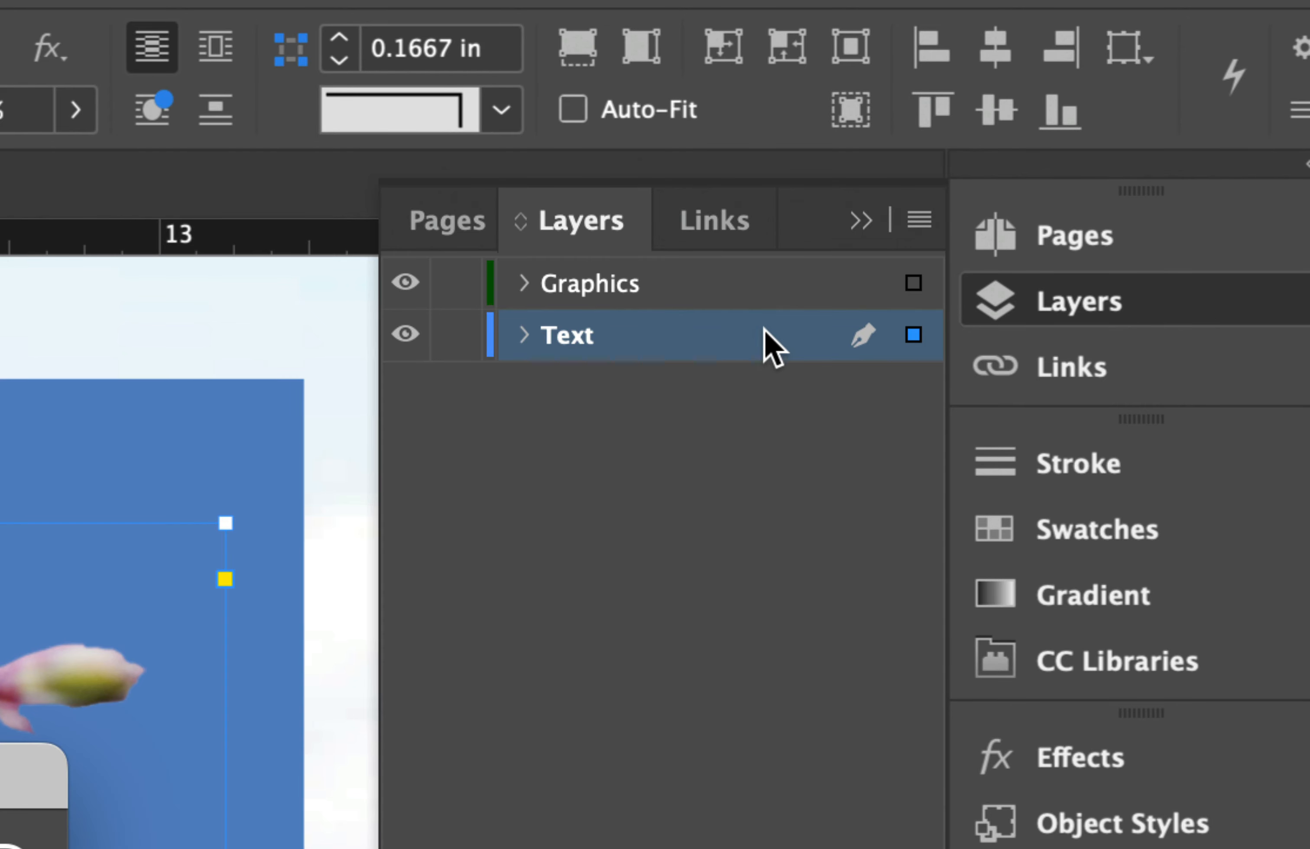
Step: Change the Text layer's color to Orange
double_click(766, 341)
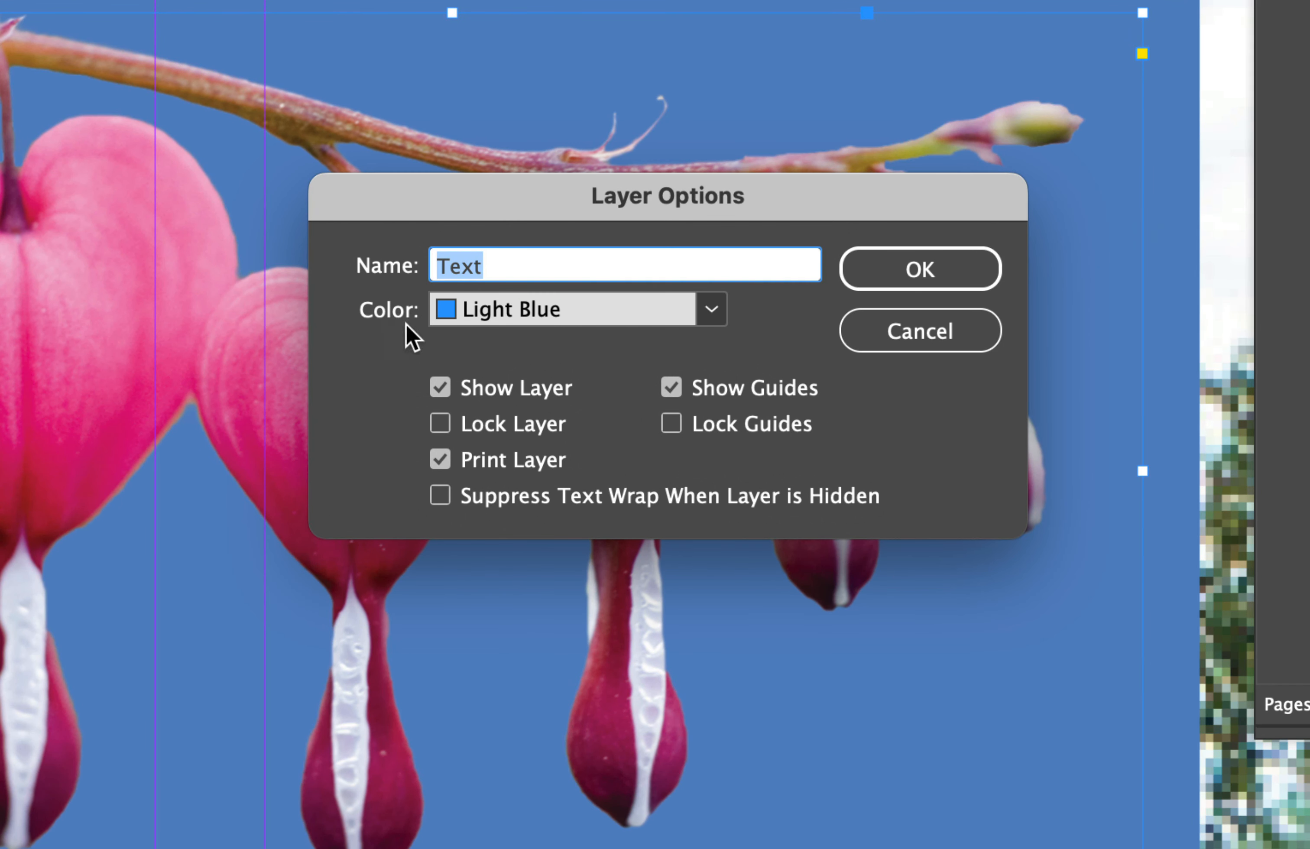
click(705, 319)
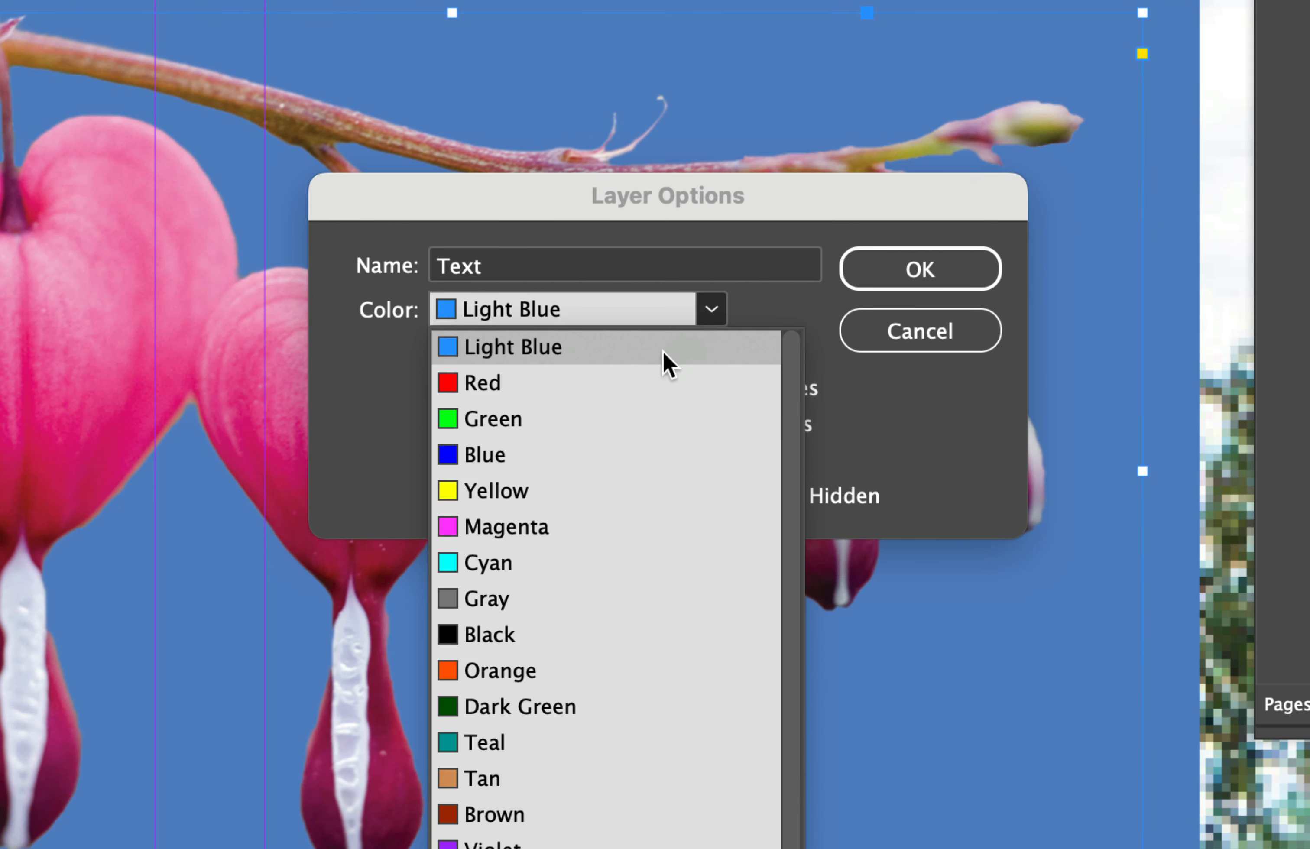
click(602, 671)
click(920, 269)
Step: Move the selected bleeding heart image to the Graphics layer and list the objects left in the Text layer
click(445, 434)
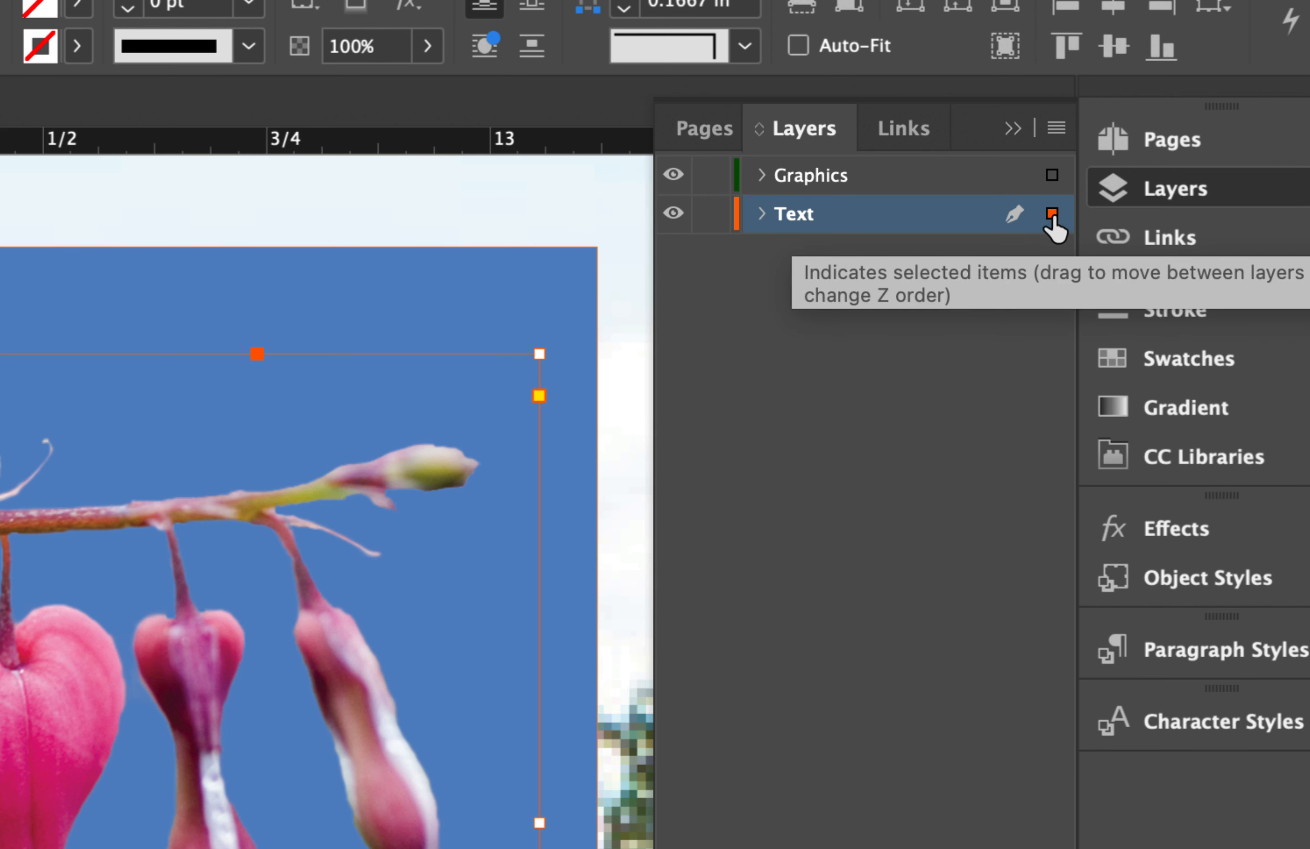
drag(1052, 214, 1052, 175)
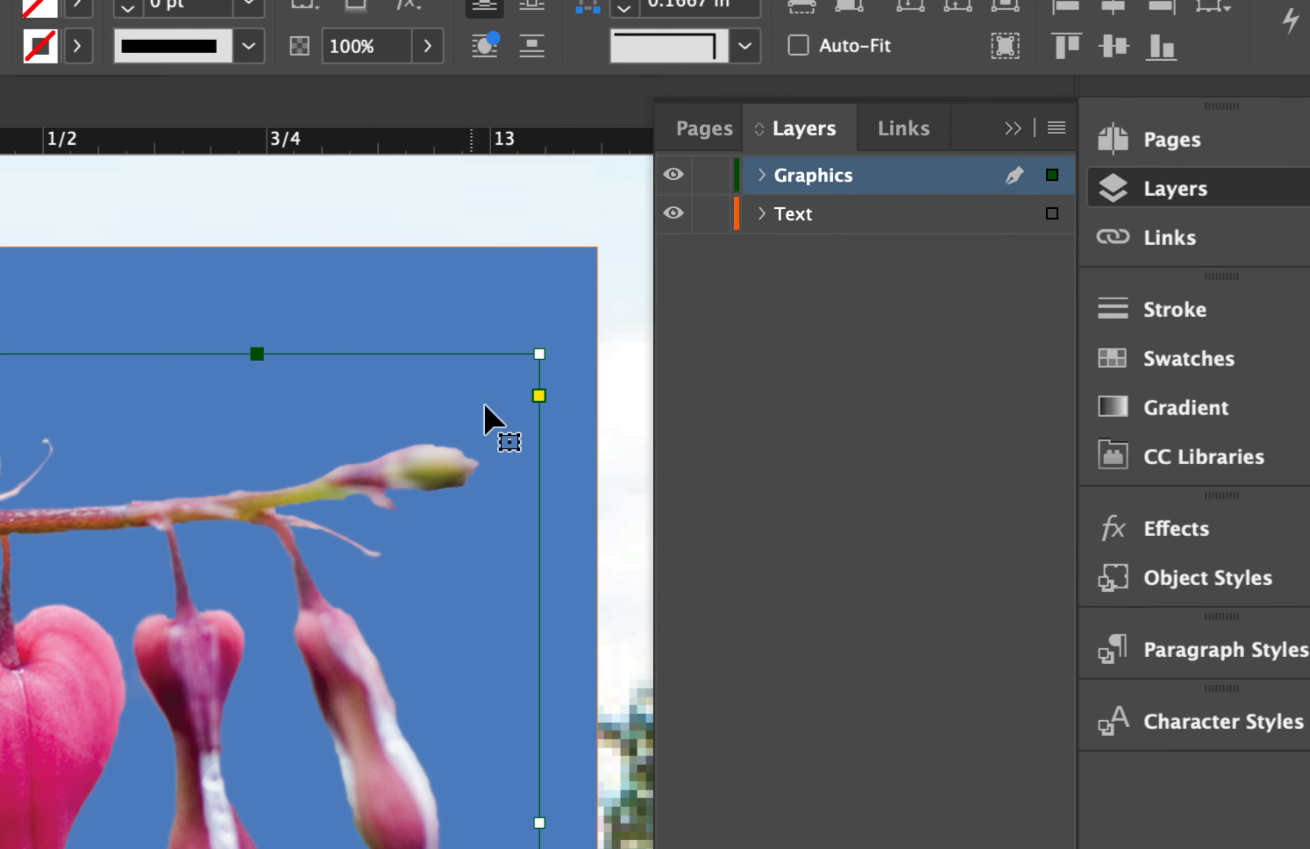
click(760, 215)
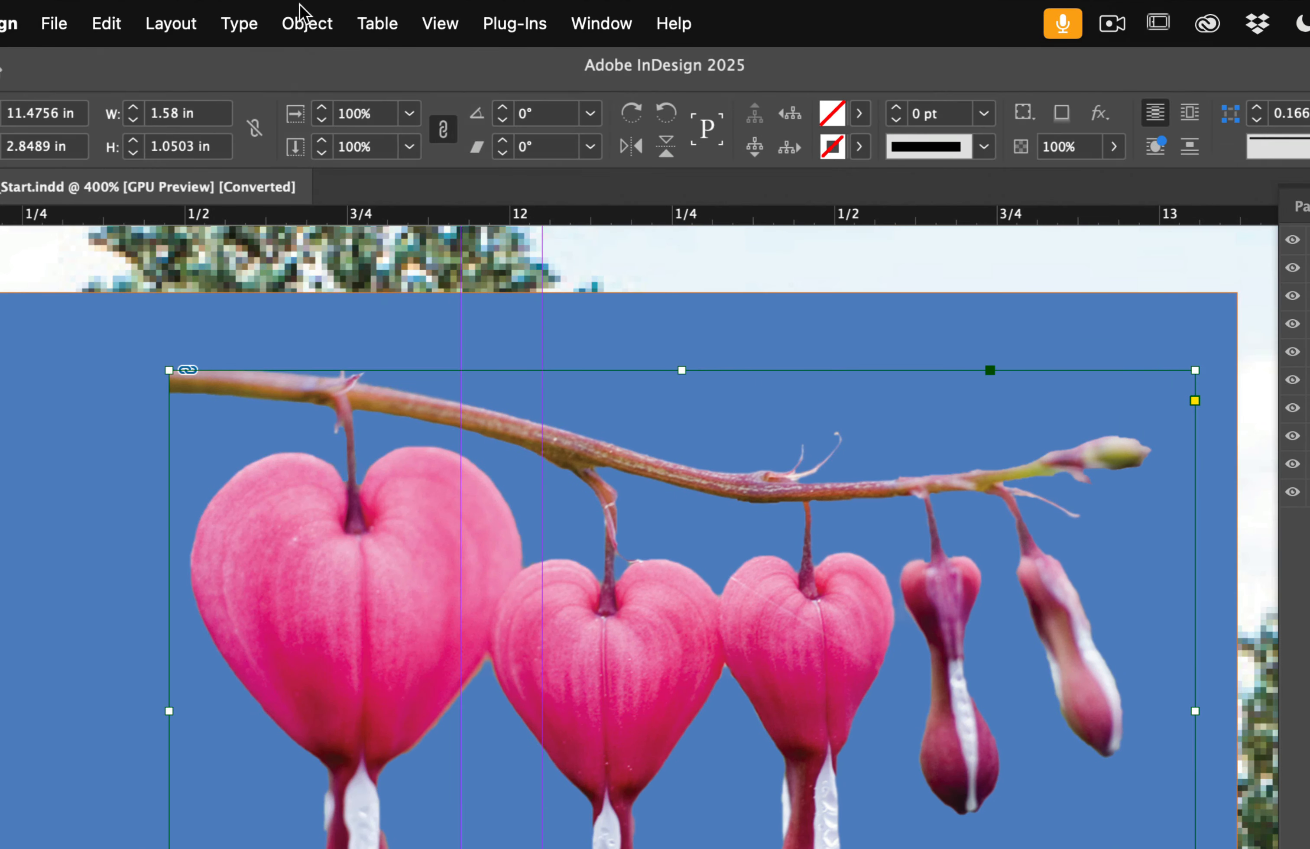
Step: Send the bleeding heart image to the back of the Graphics layer's stacking order
click(291, 16)
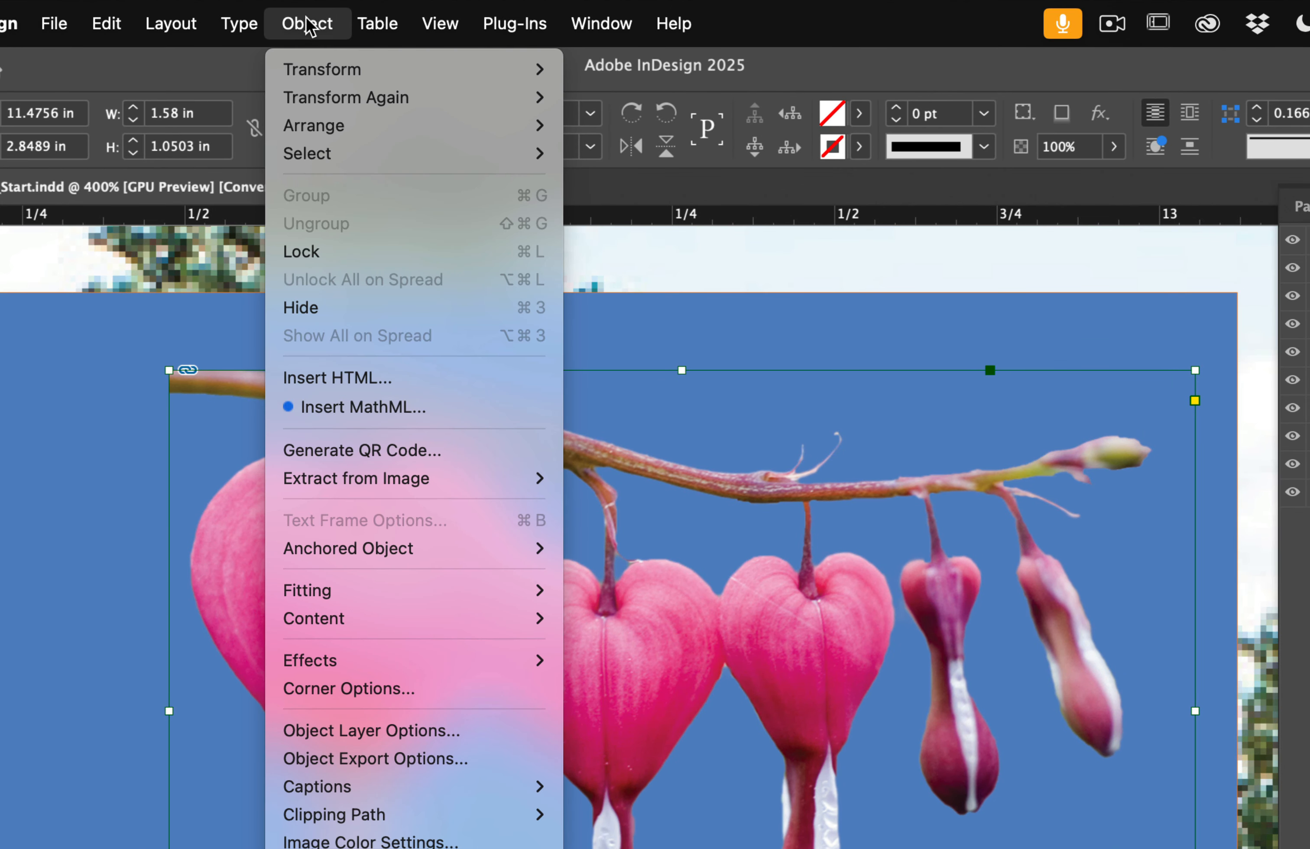
mouse_move(475, 126)
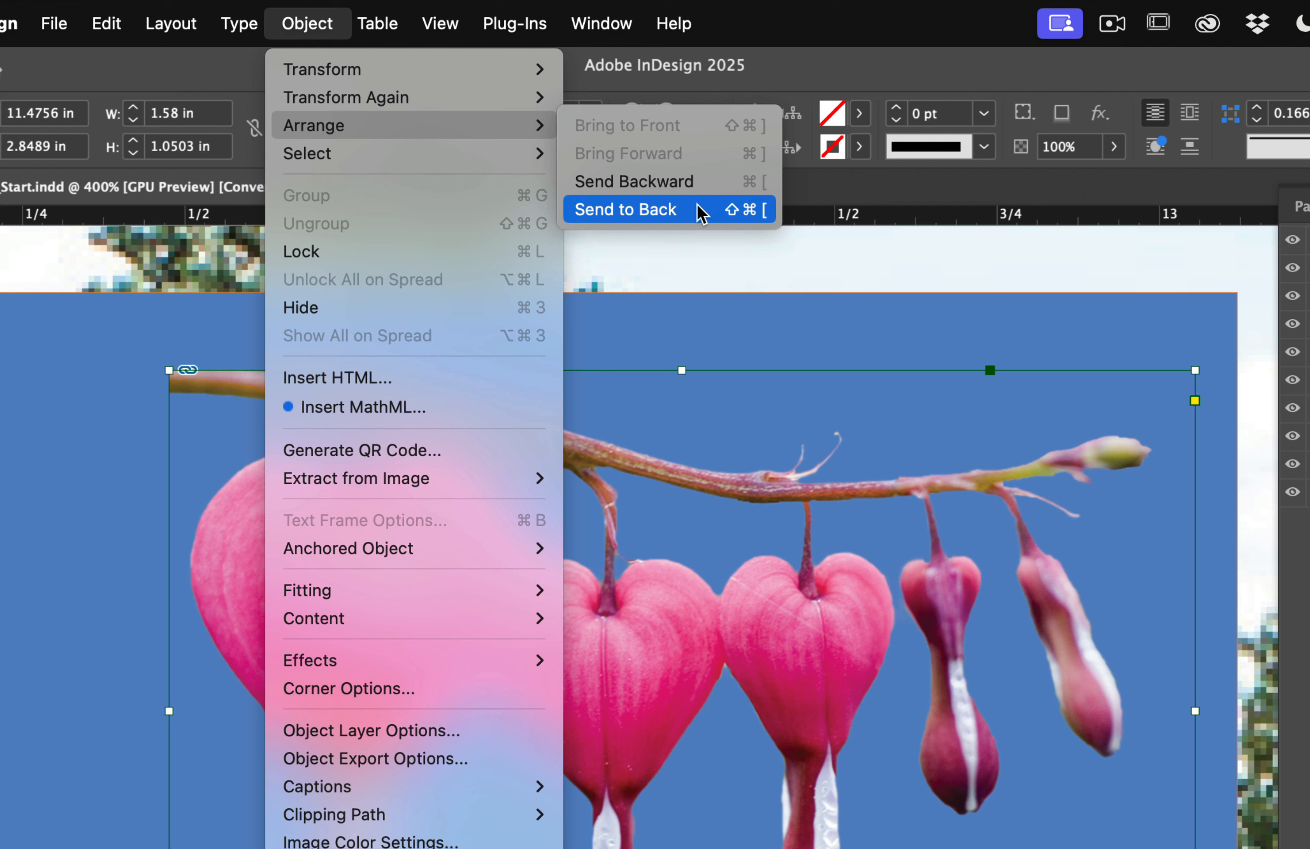
click(663, 210)
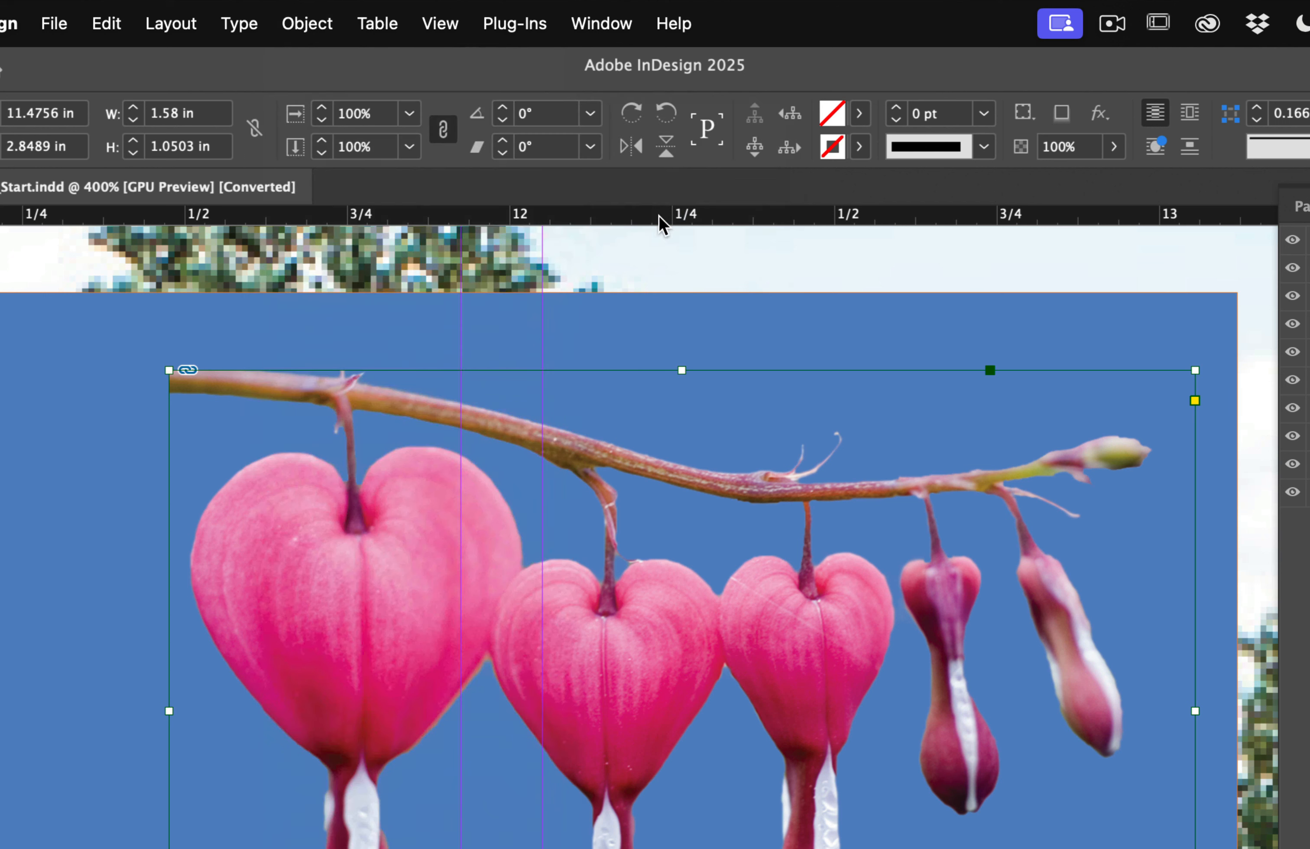
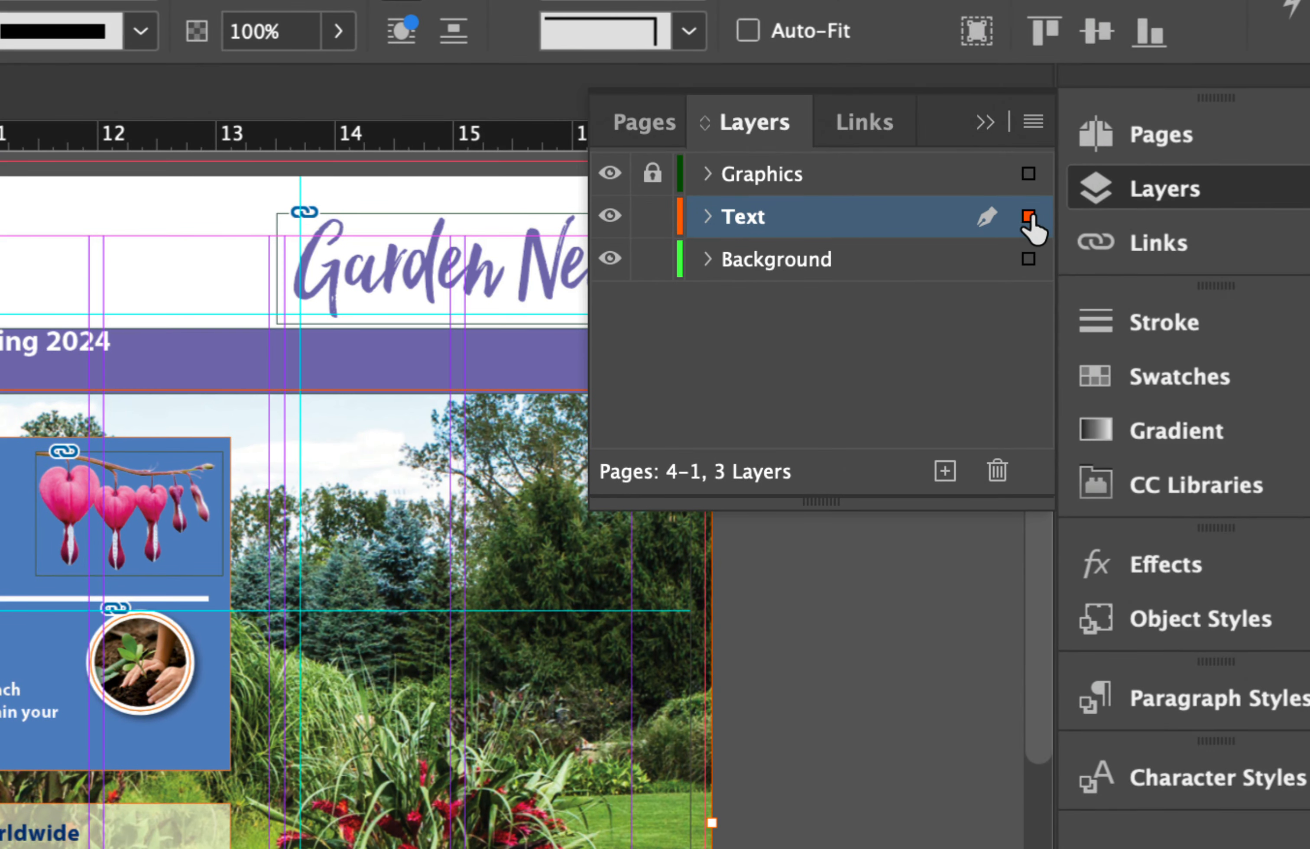
Step: Move the selected lavender rectangle and garden cover photo to the Background layer and check that layer's contents
drag(1027, 218, 1031, 273)
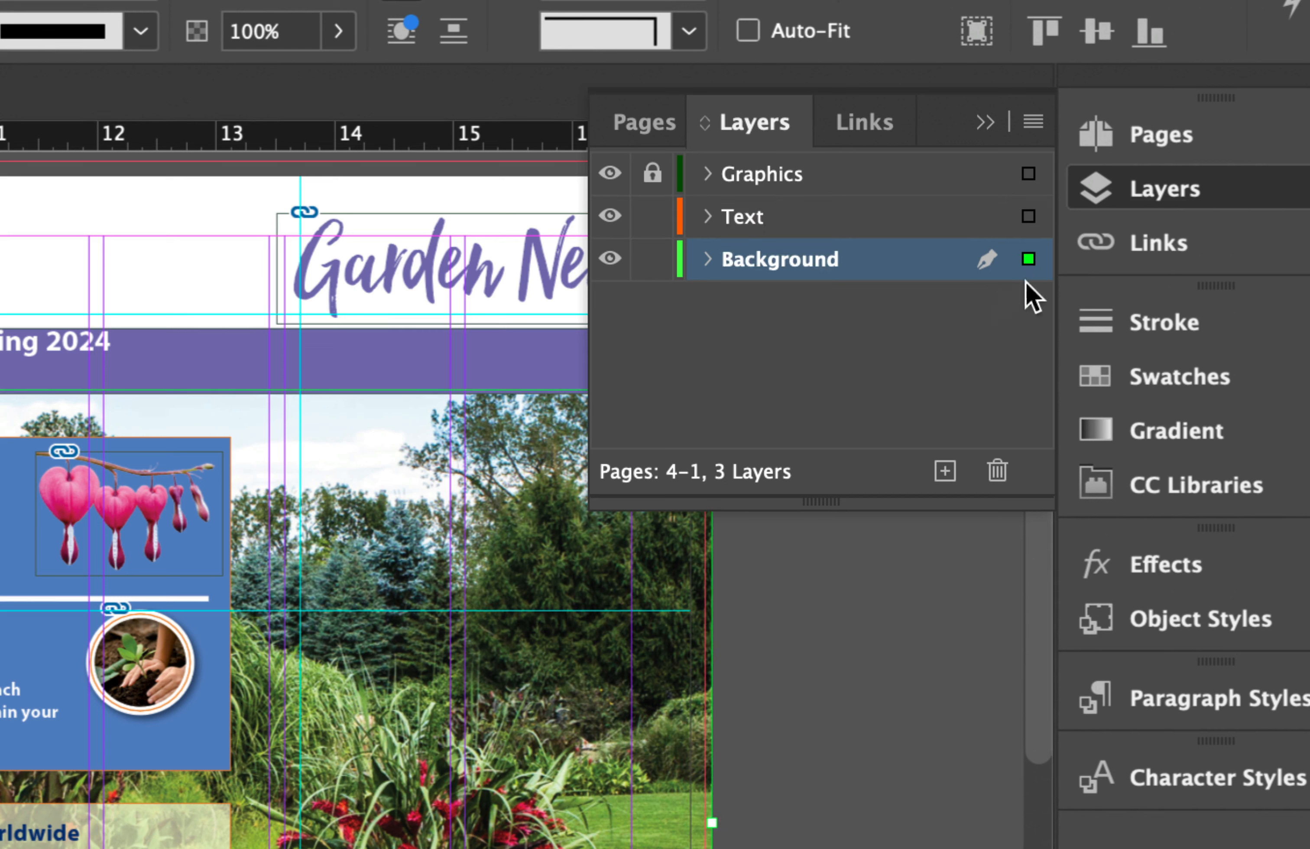
click(706, 260)
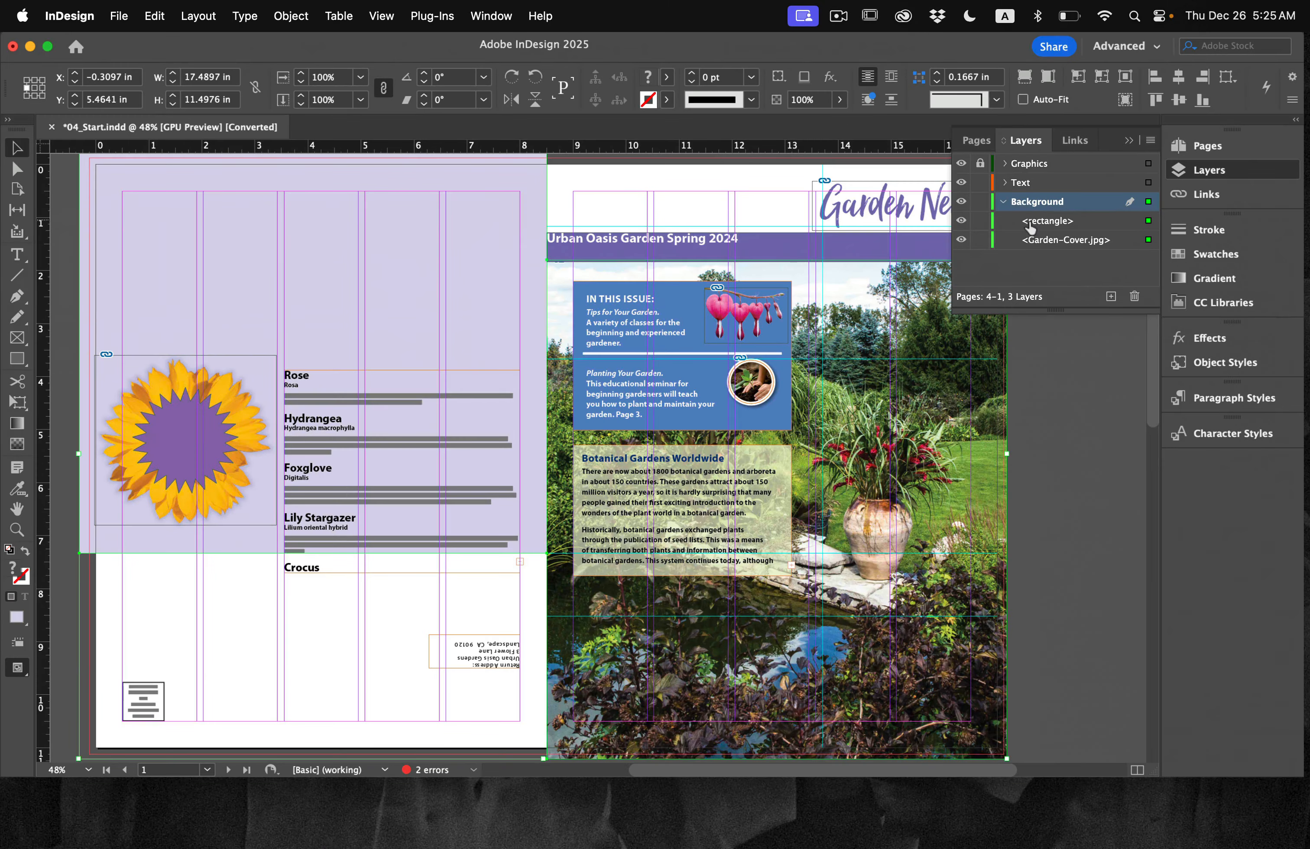
click(1003, 201)
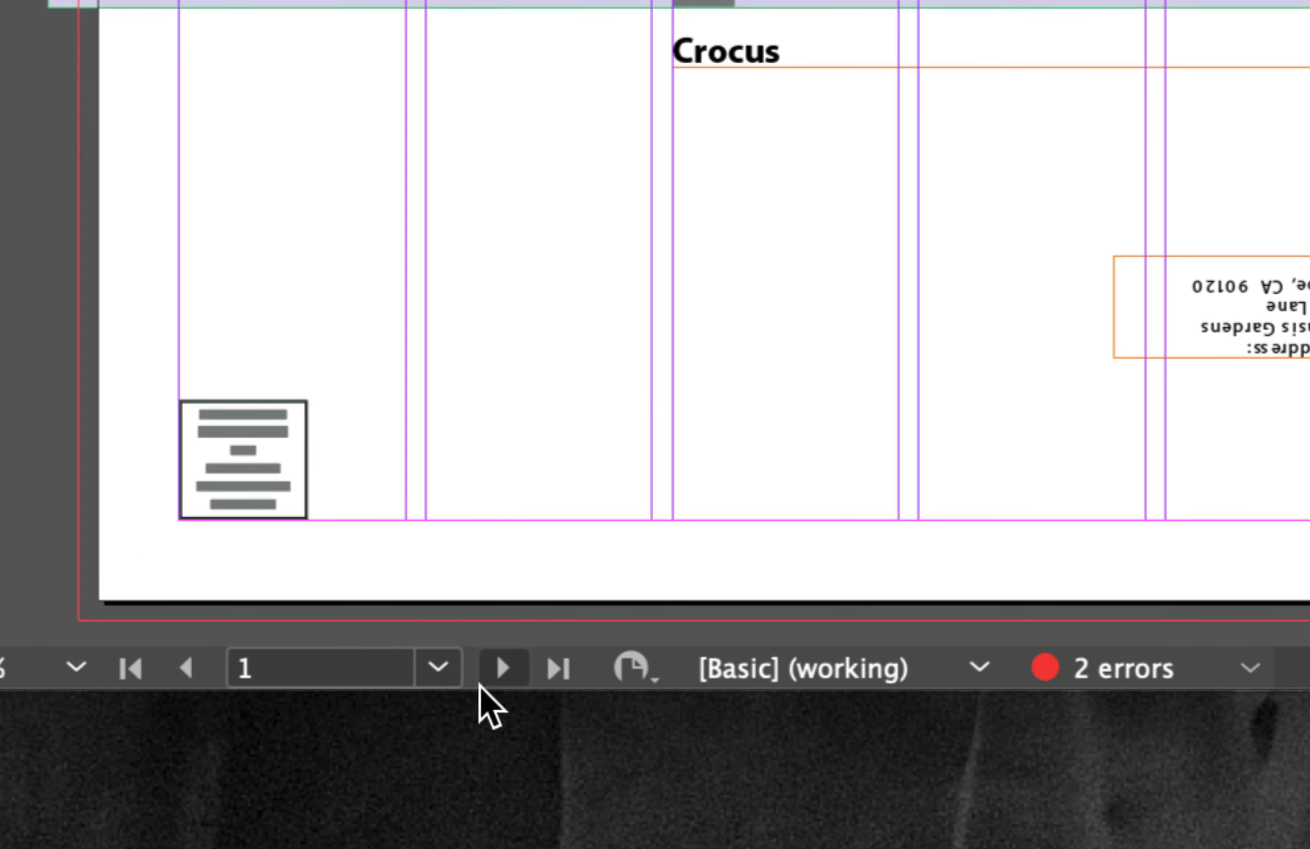
Step: On the pages 2–3 spread, select the blue and green background rectangles and move them to the Background layer
click(500, 670)
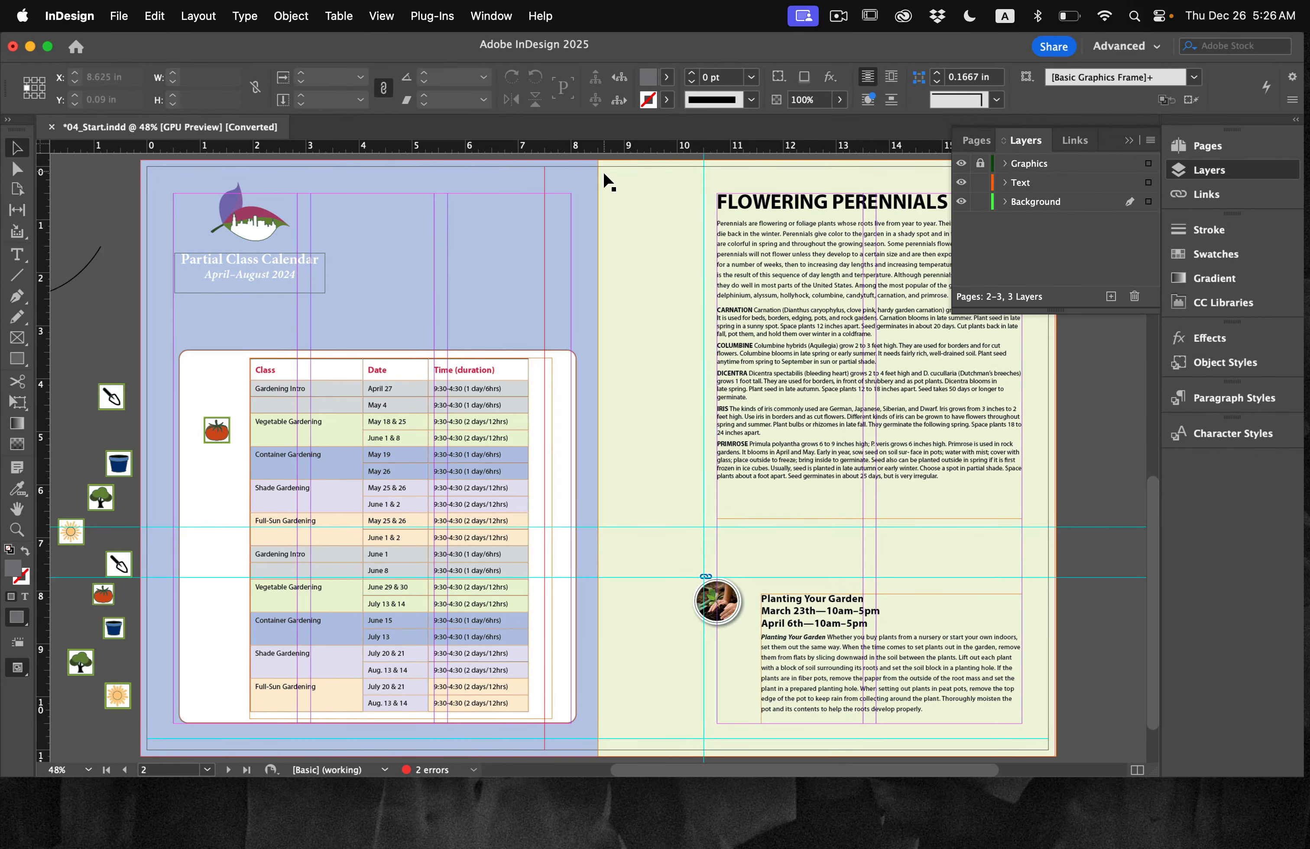
scroll(602, 171, up, 5)
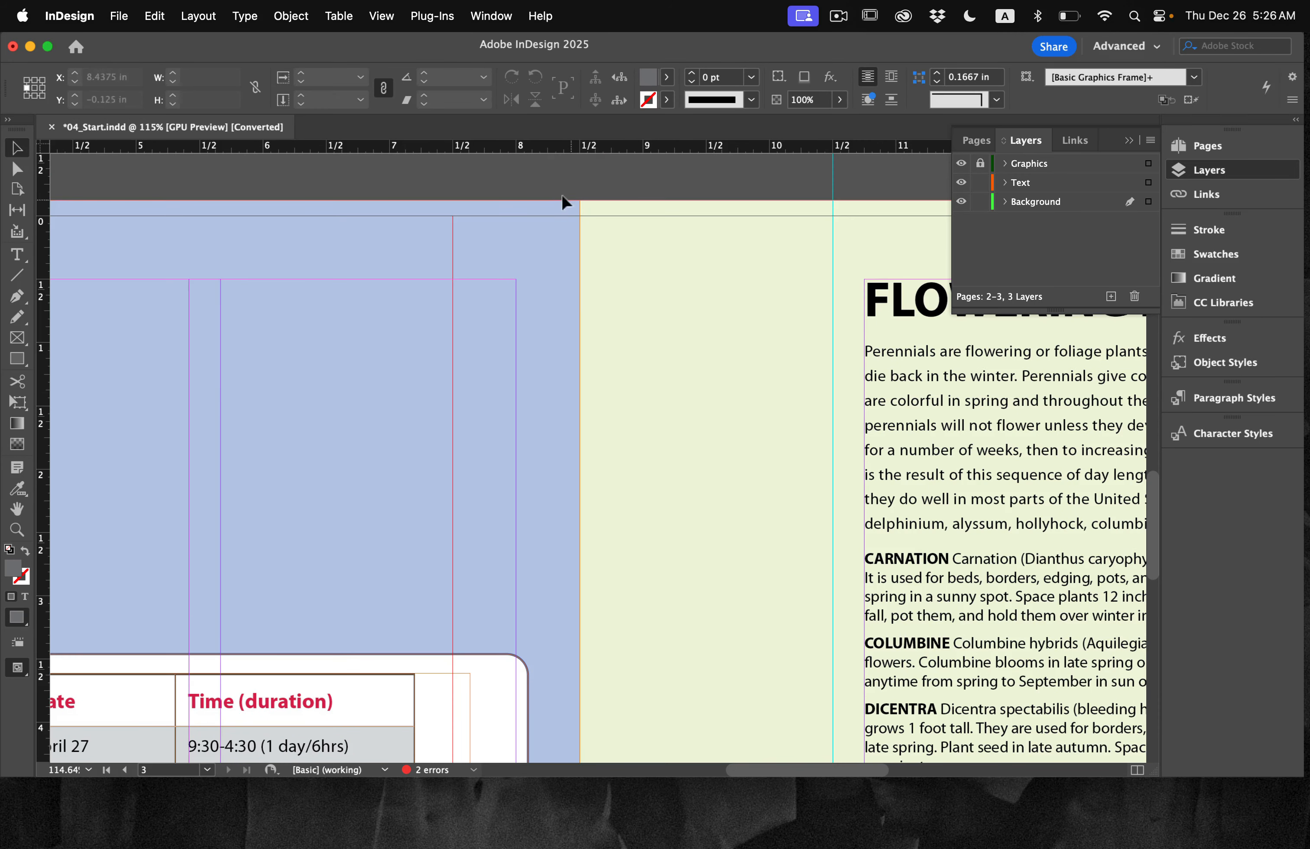
drag(597, 246, 633, 261)
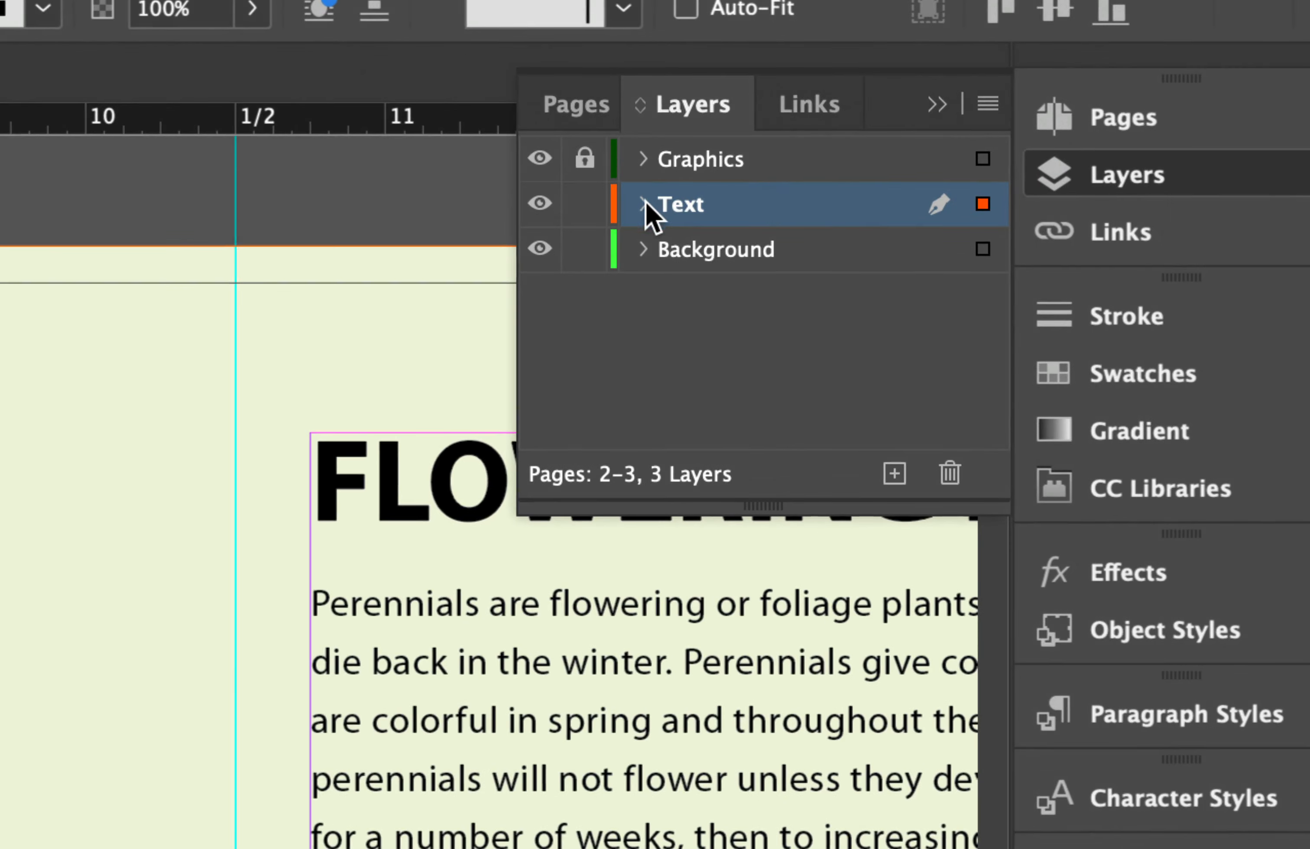
click(1005, 182)
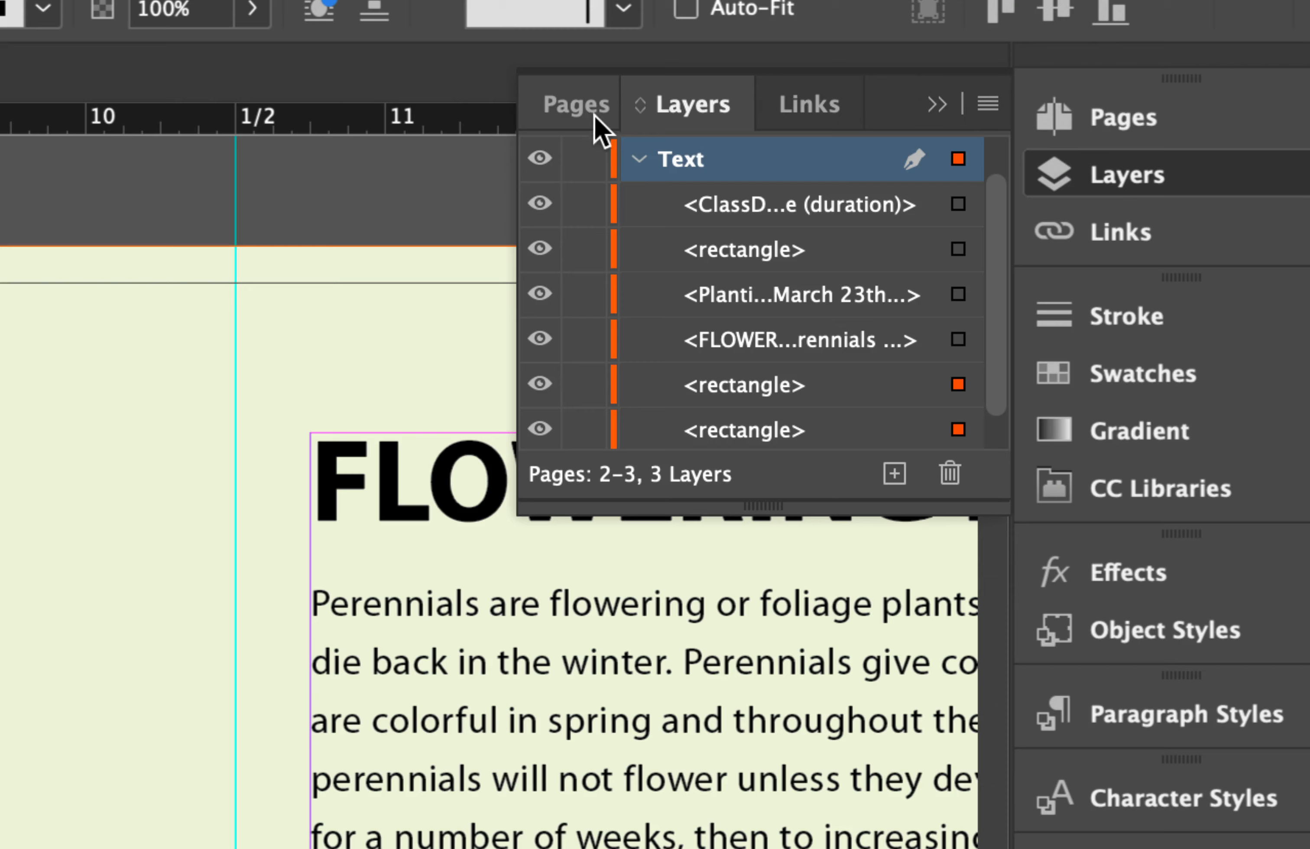
click(639, 160)
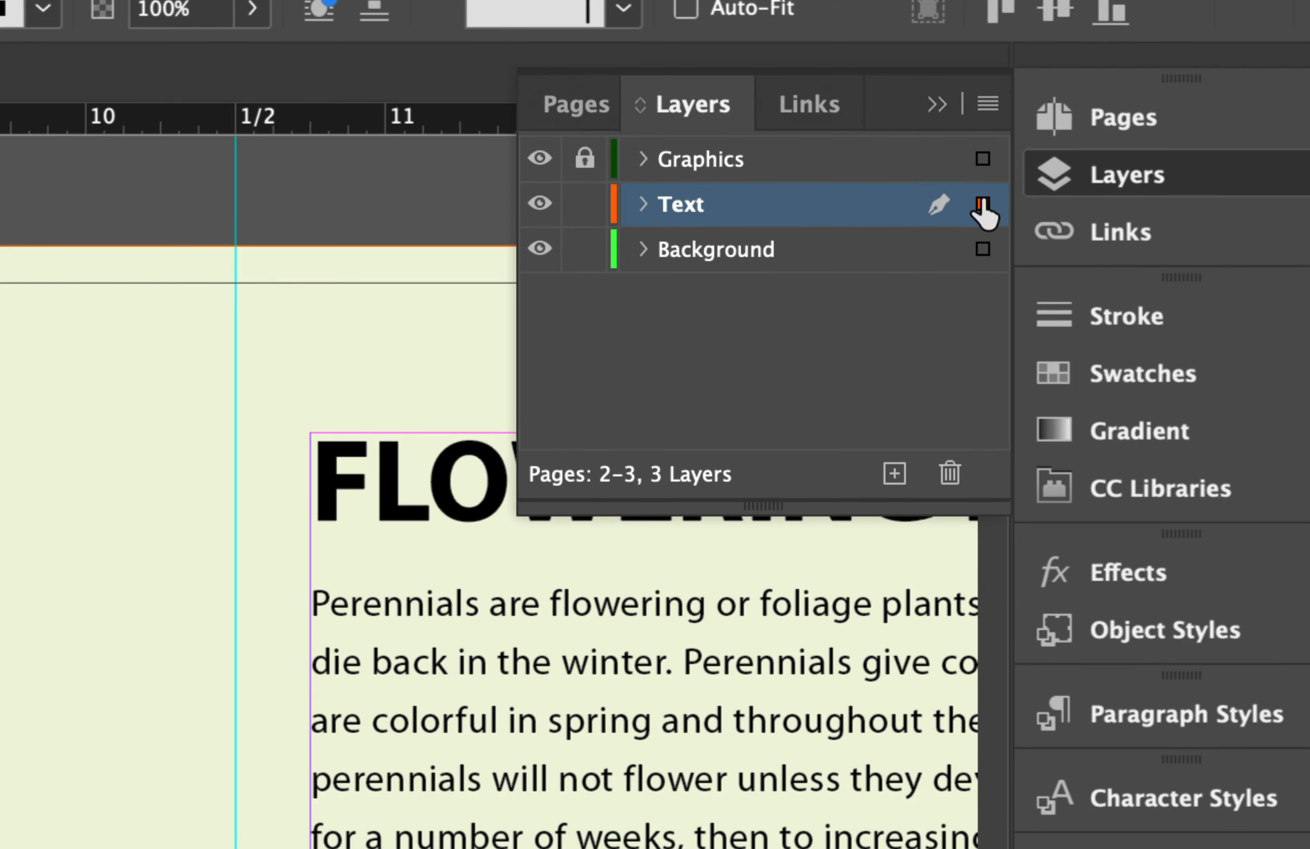
click(982, 251)
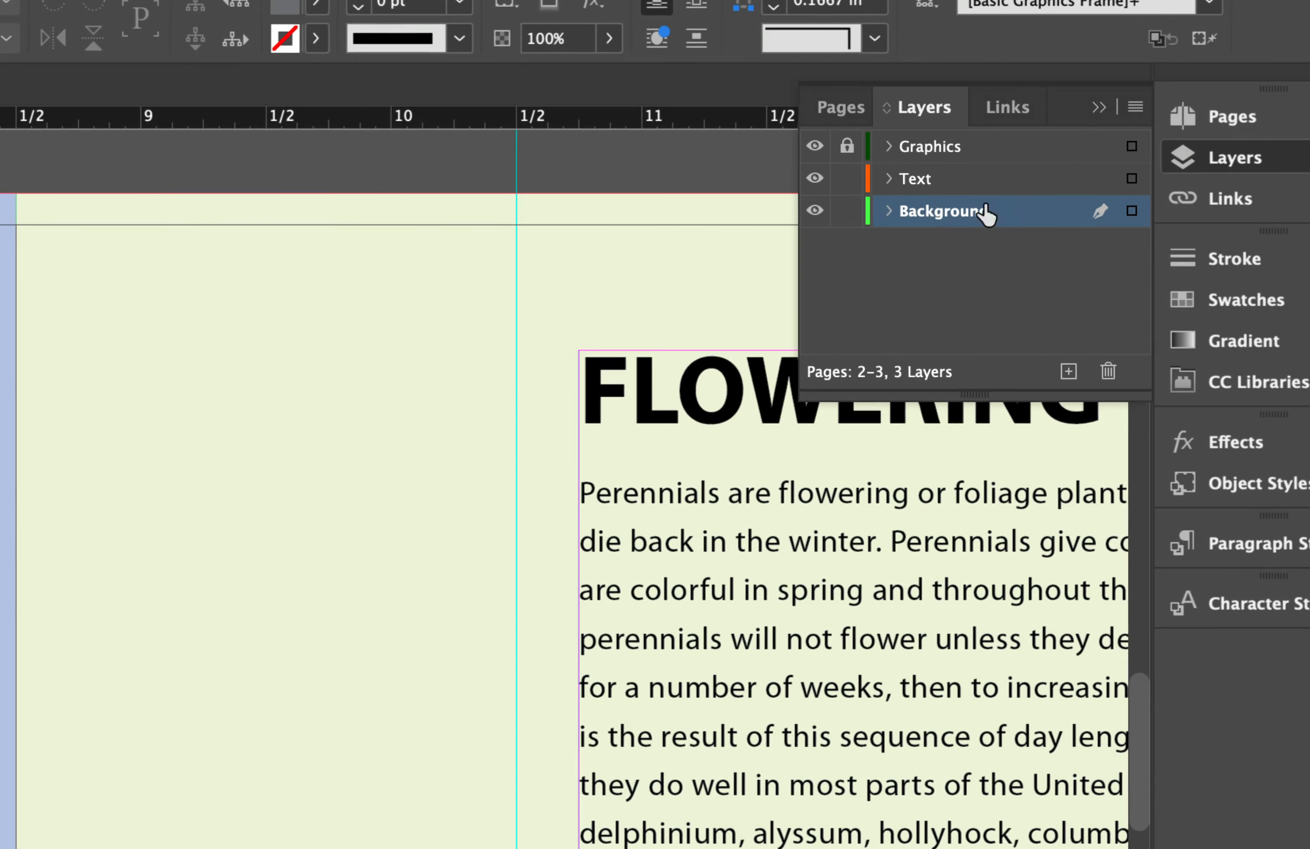
Step: Lock the Background layer and show the document's page thumbnails
click(847, 213)
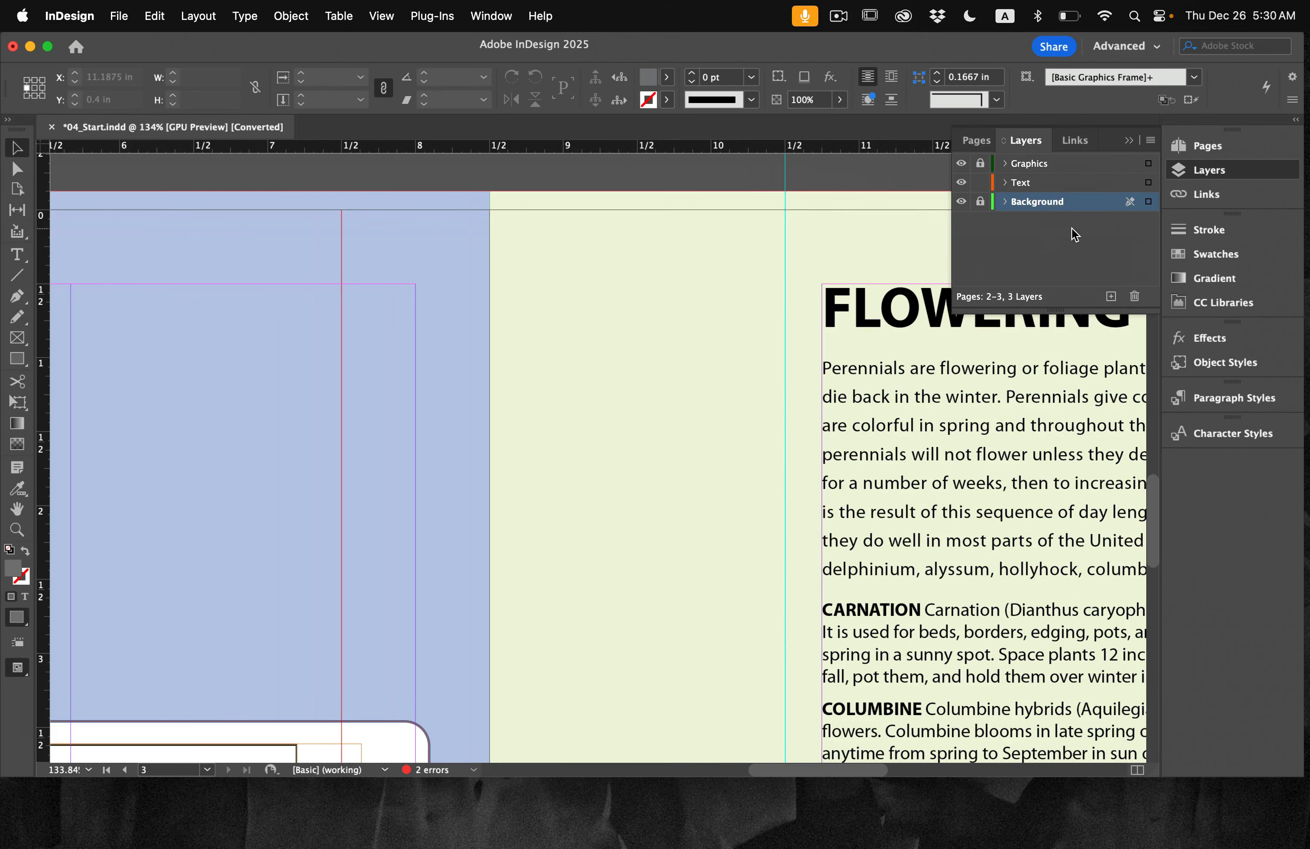
click(1233, 152)
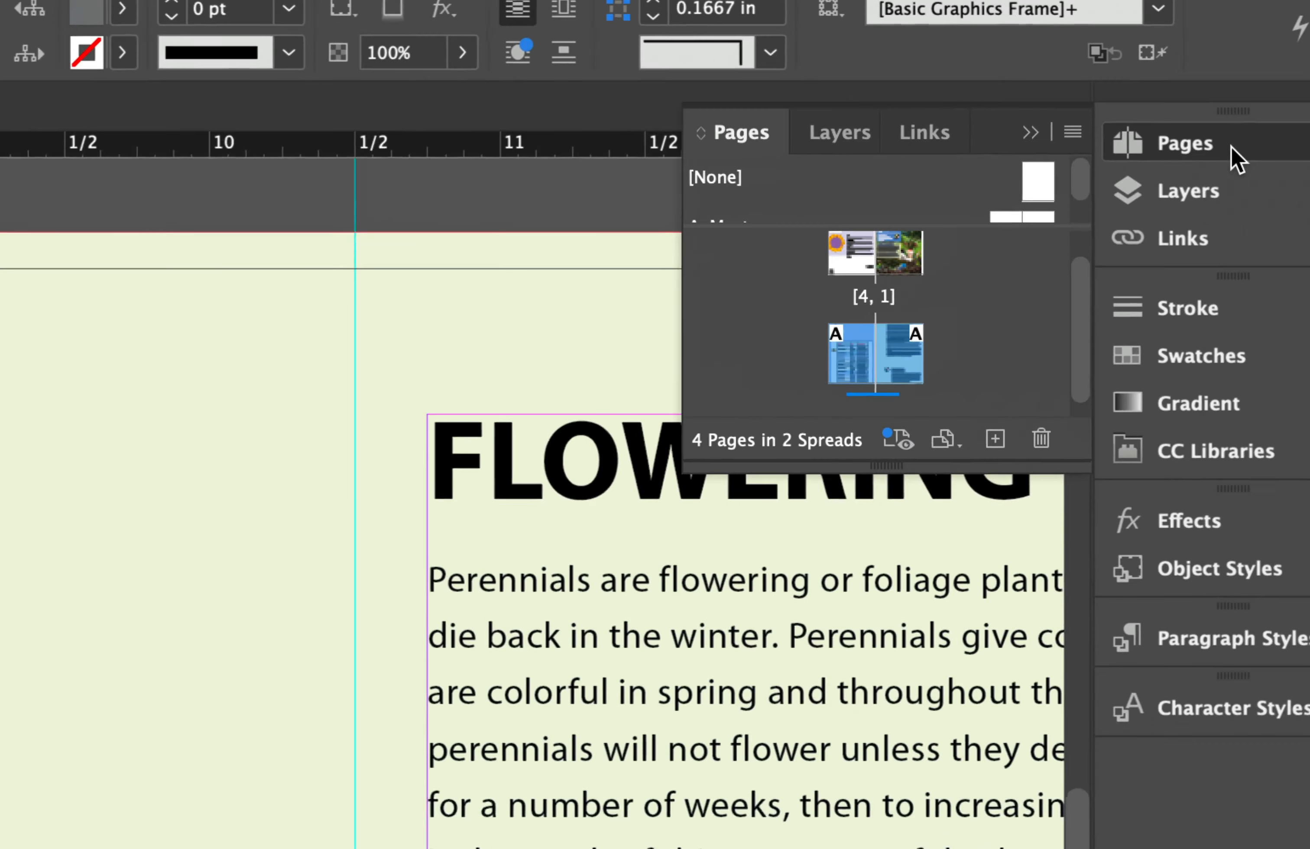
Step: On page 4, draw a text frame about 2.9 in wide on the Text layer, spanning the first two columns from the upper margin
scroll(1067, 218, up, 2)
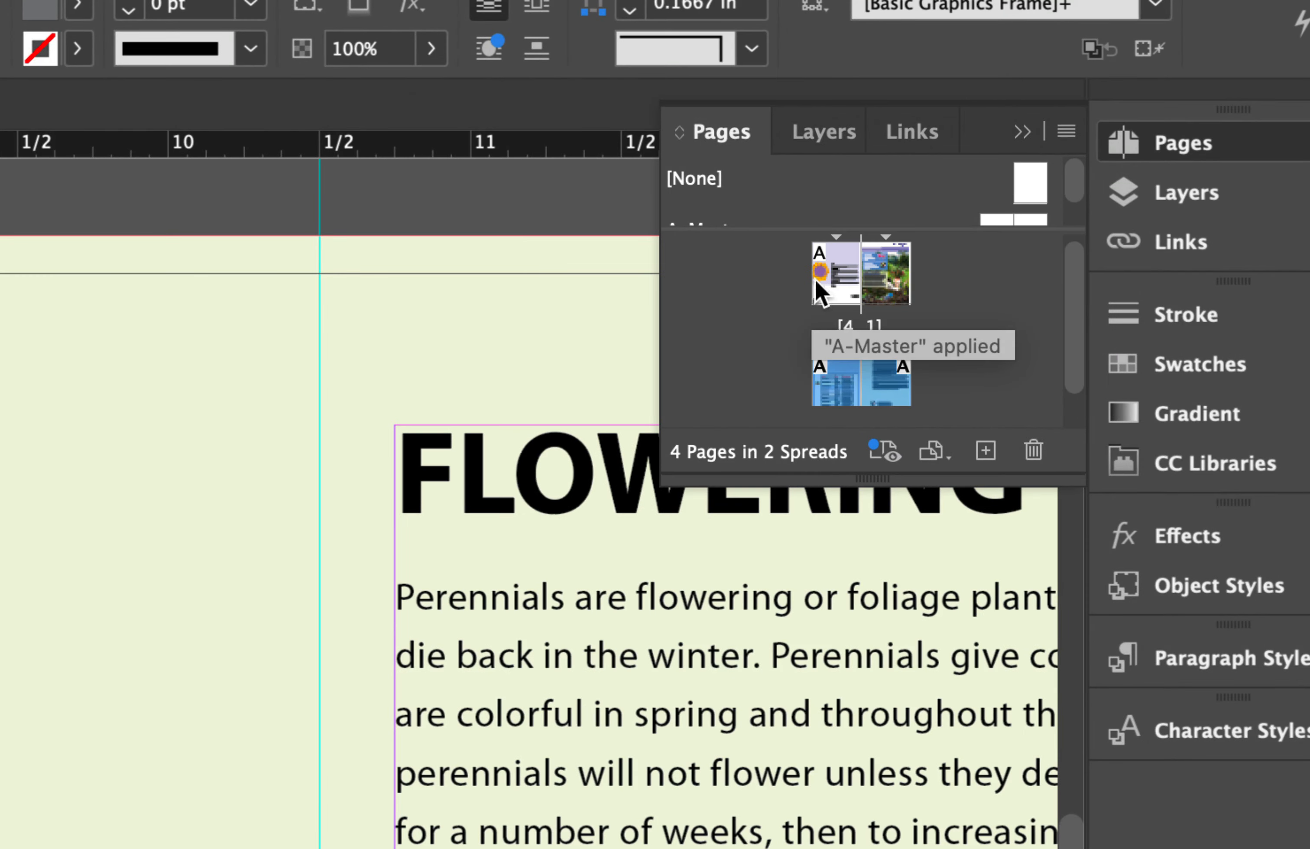
double_click(832, 278)
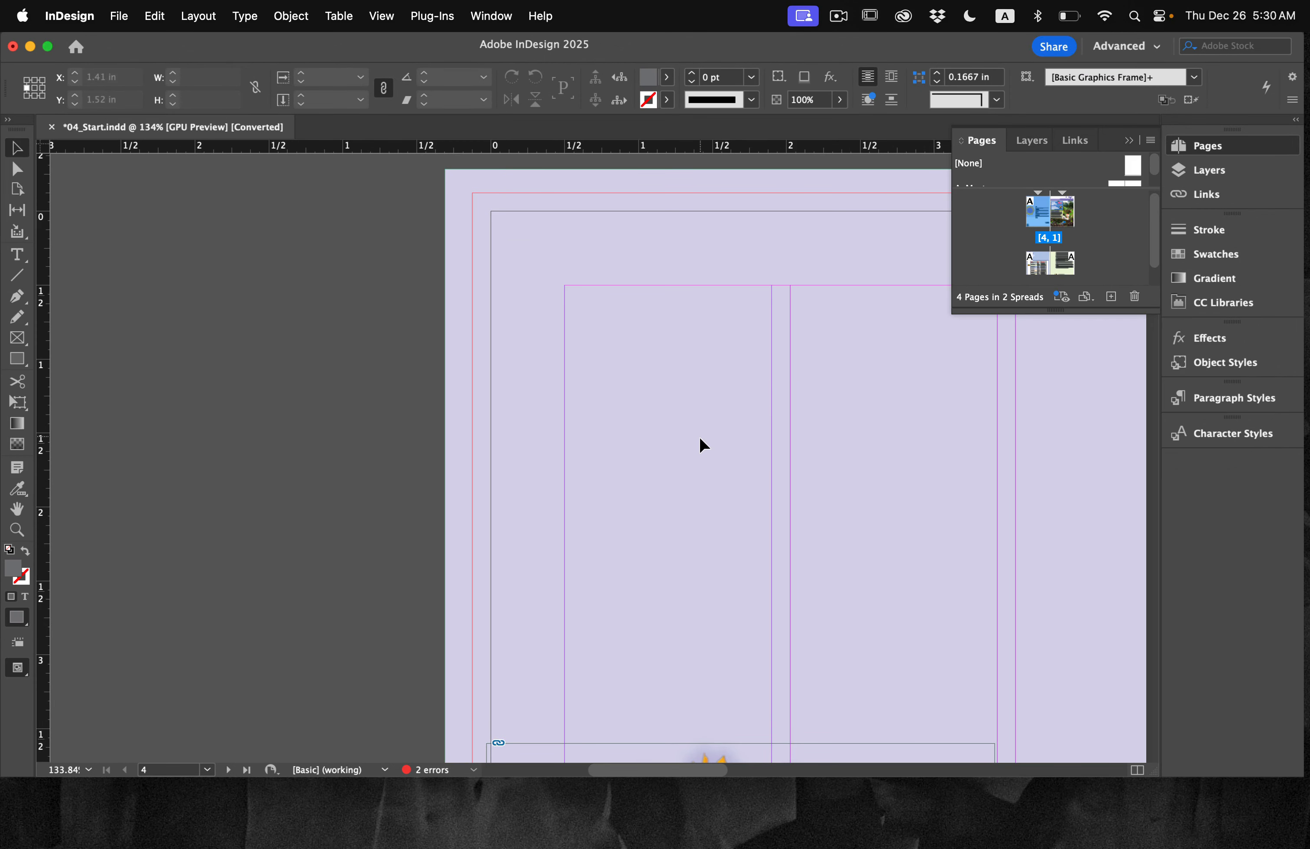
scroll(699, 437, right, 5)
scroll(699, 436, down, 2)
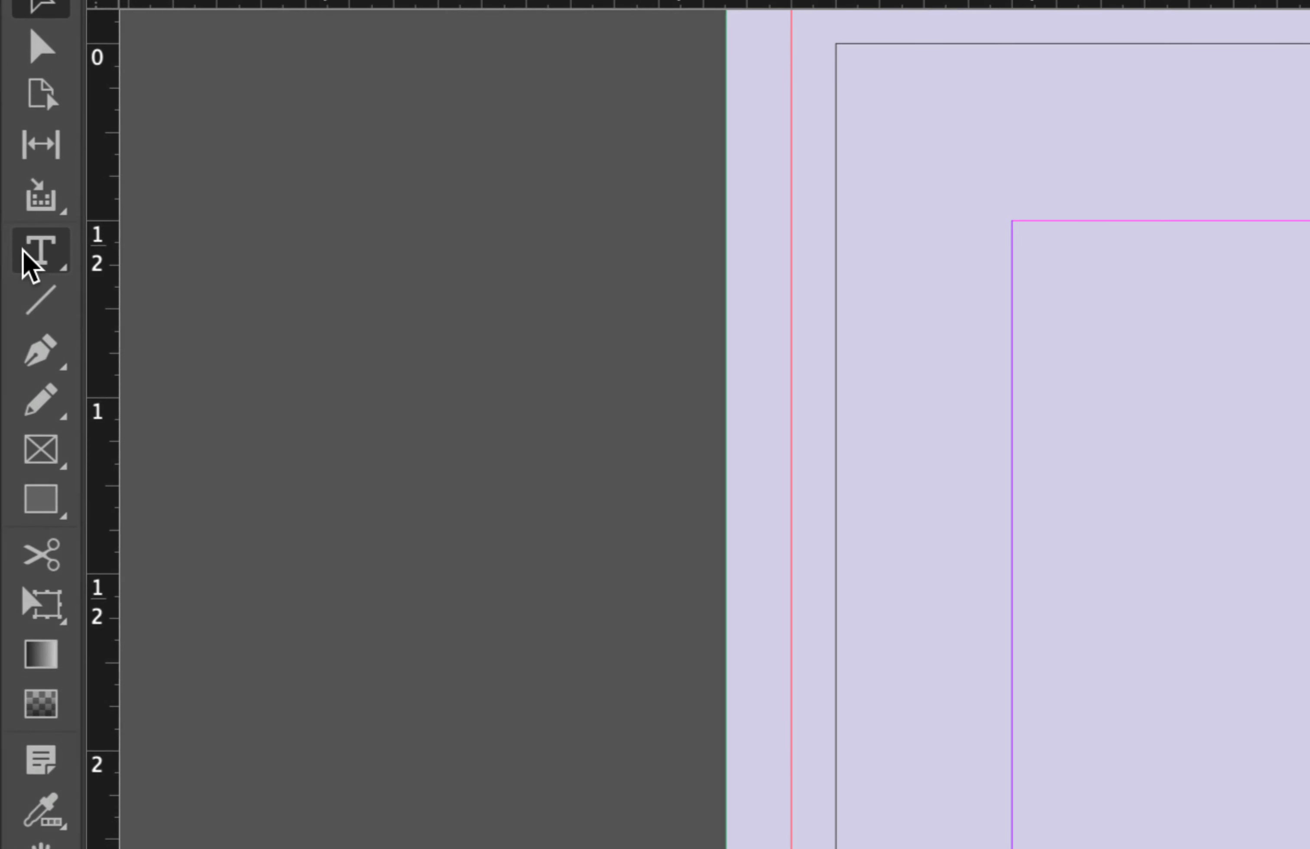
click(16, 257)
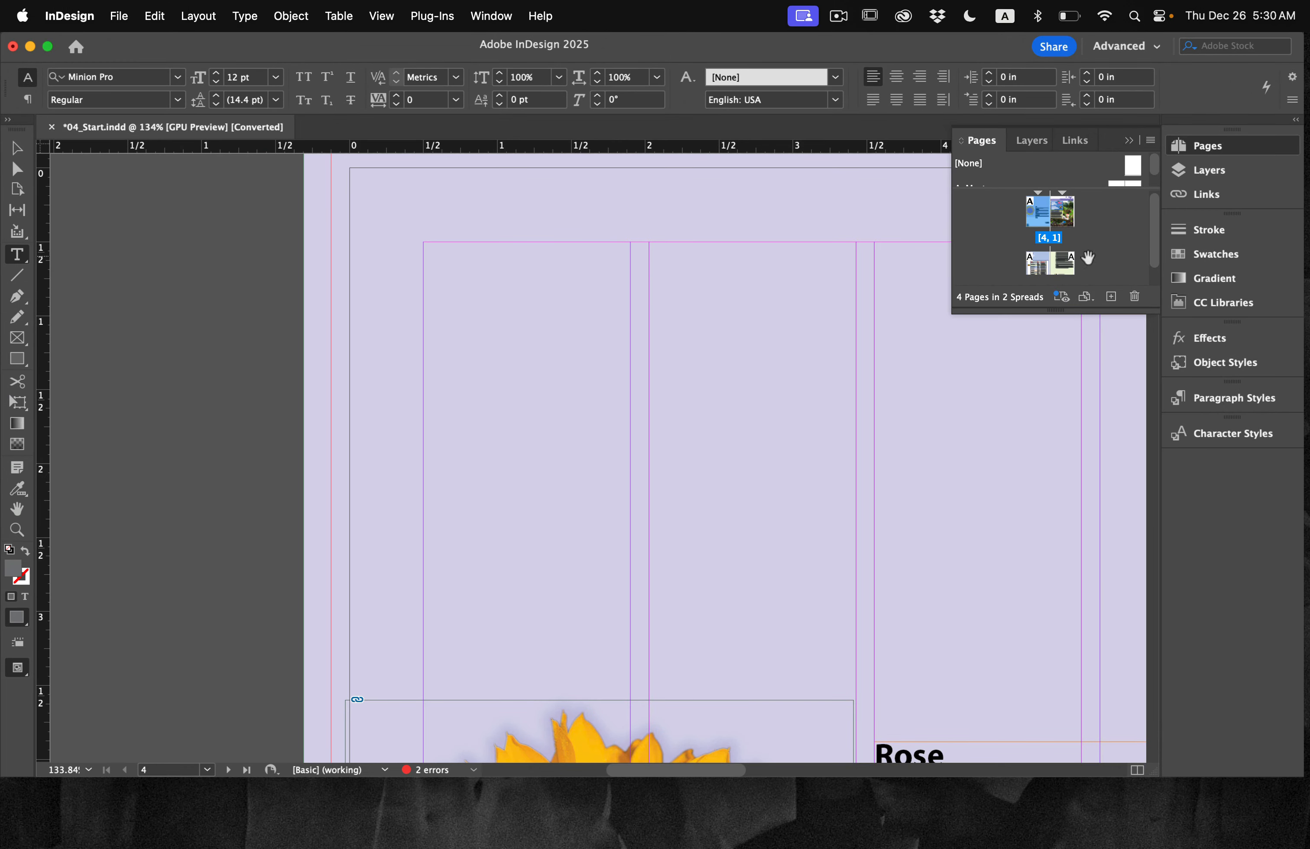
click(1205, 170)
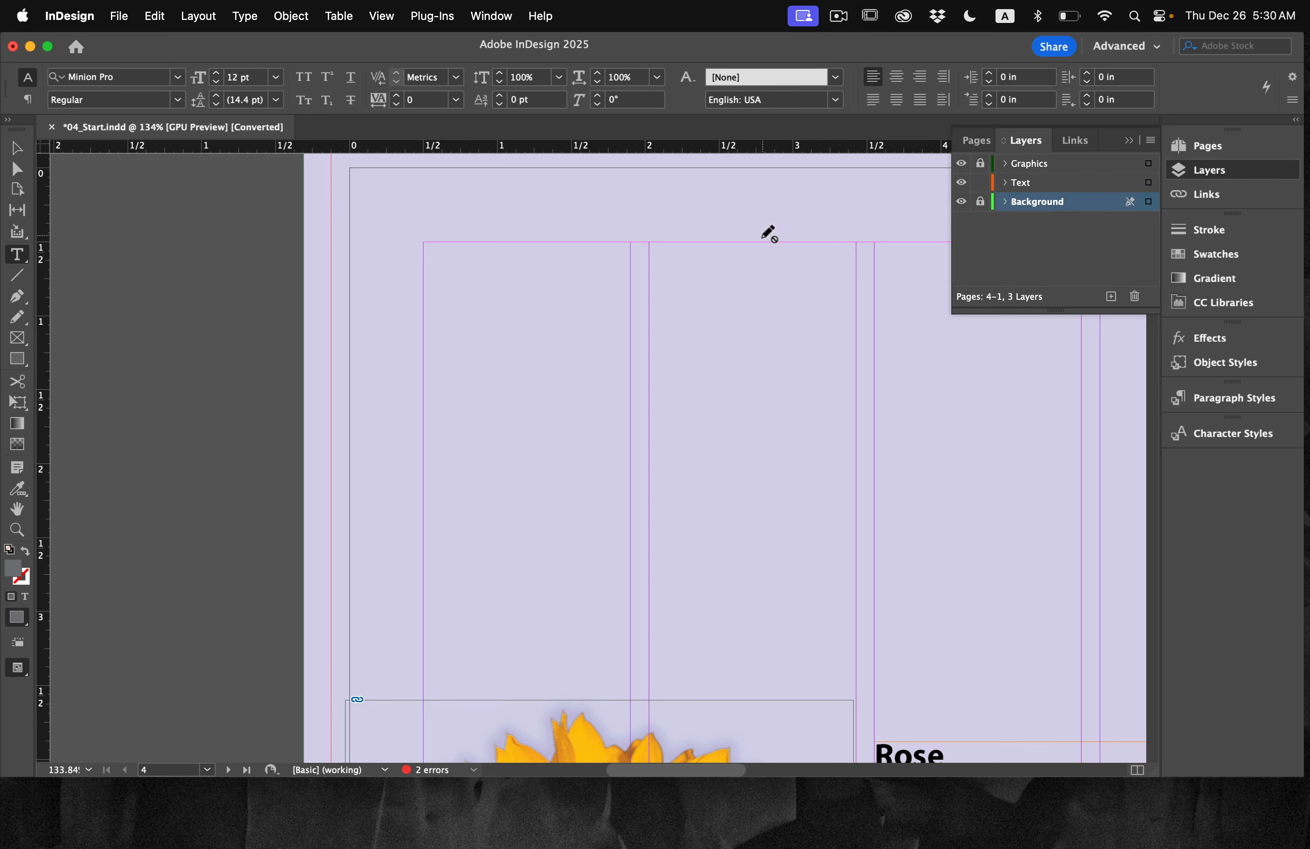
click(601, 294)
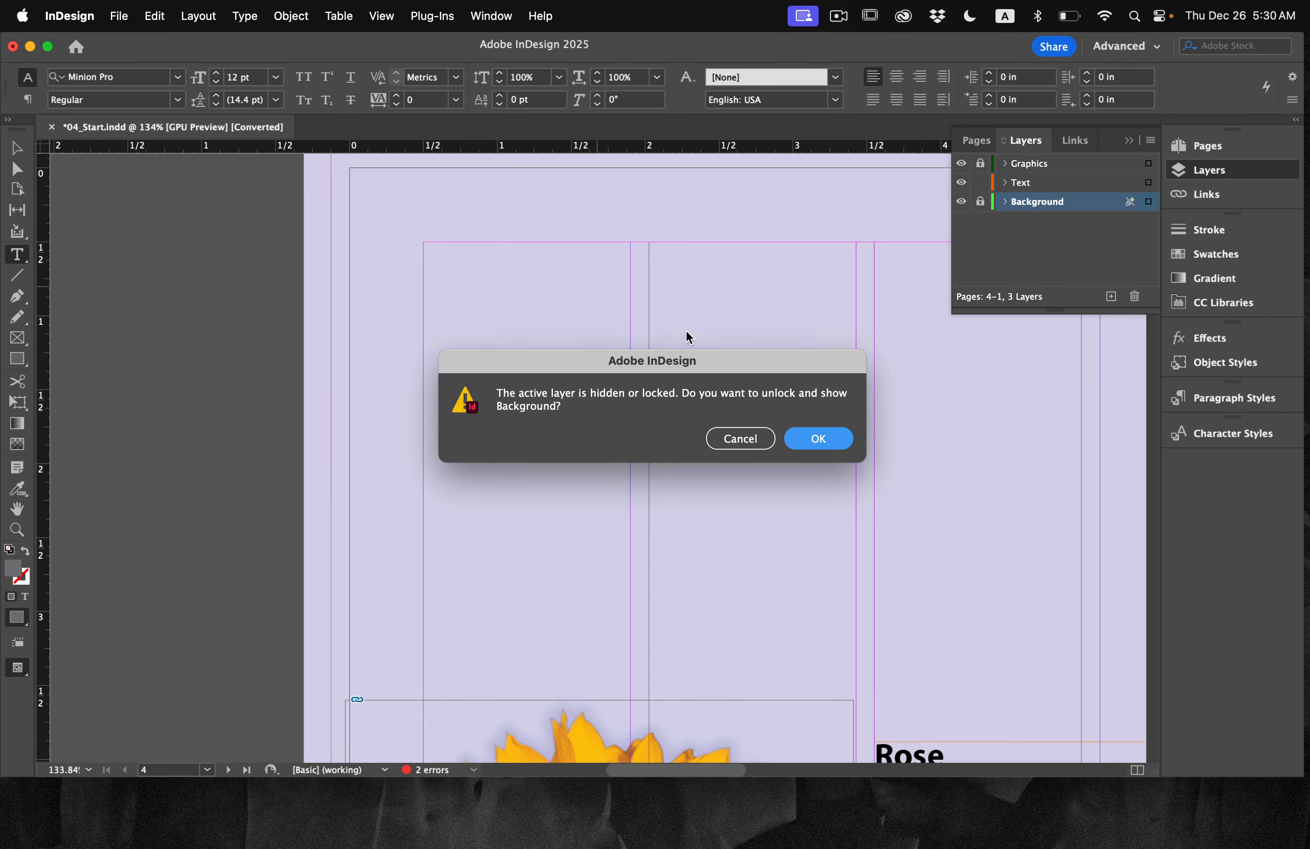
click(758, 438)
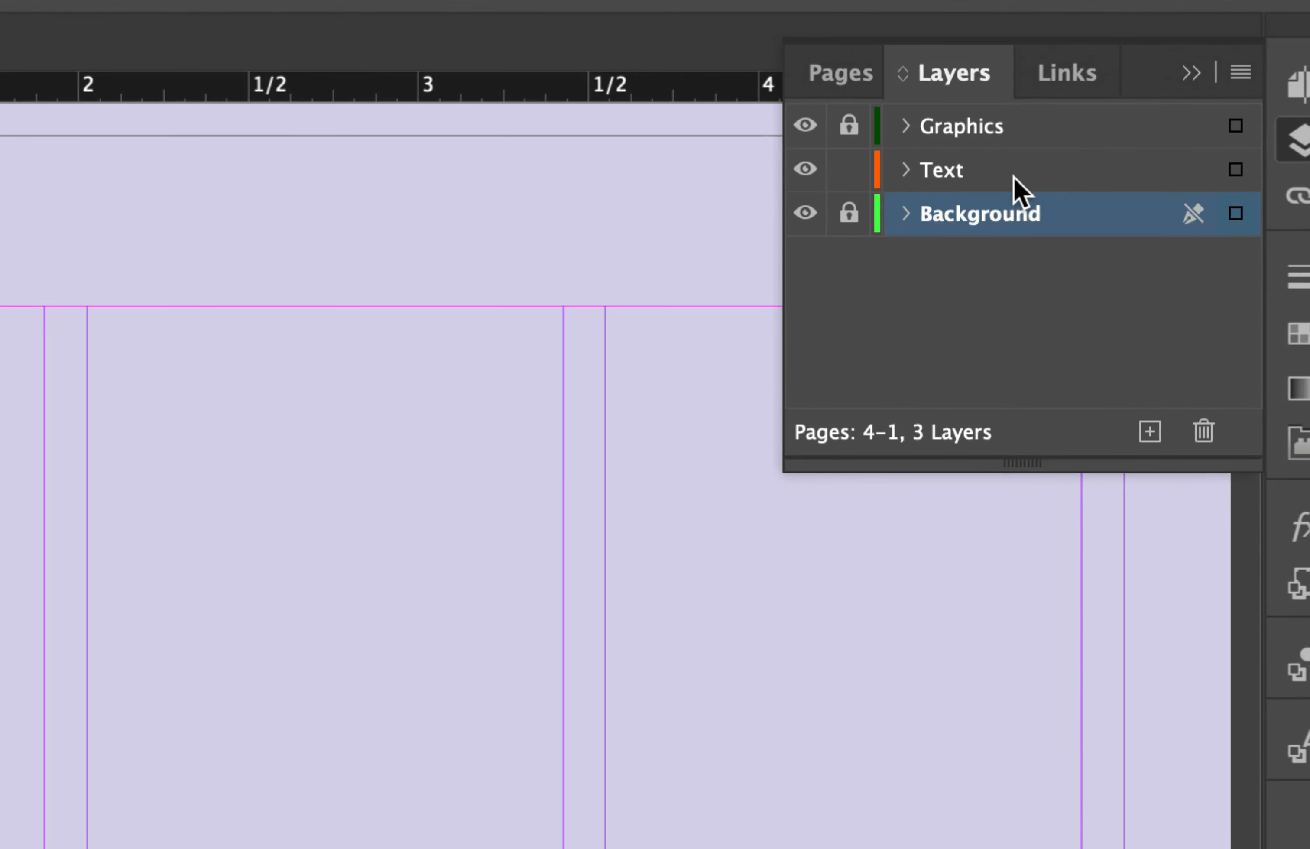
click(1028, 184)
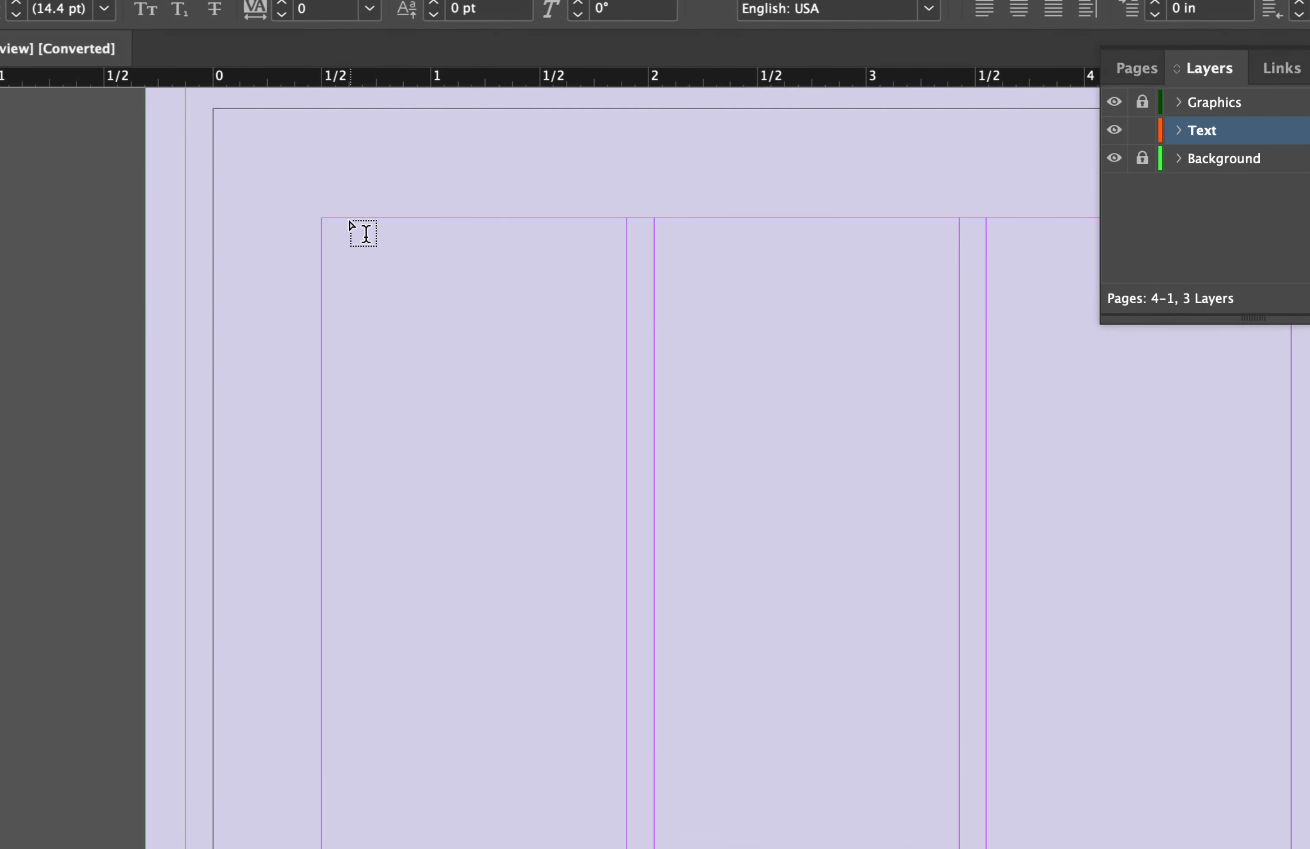
mouse_move(323, 219)
mouse_down()
mouse_move(468, 330)
mouse_move(649, 511)
mouse_move(875, 620)
mouse_move(955, 610)
mouse_up()
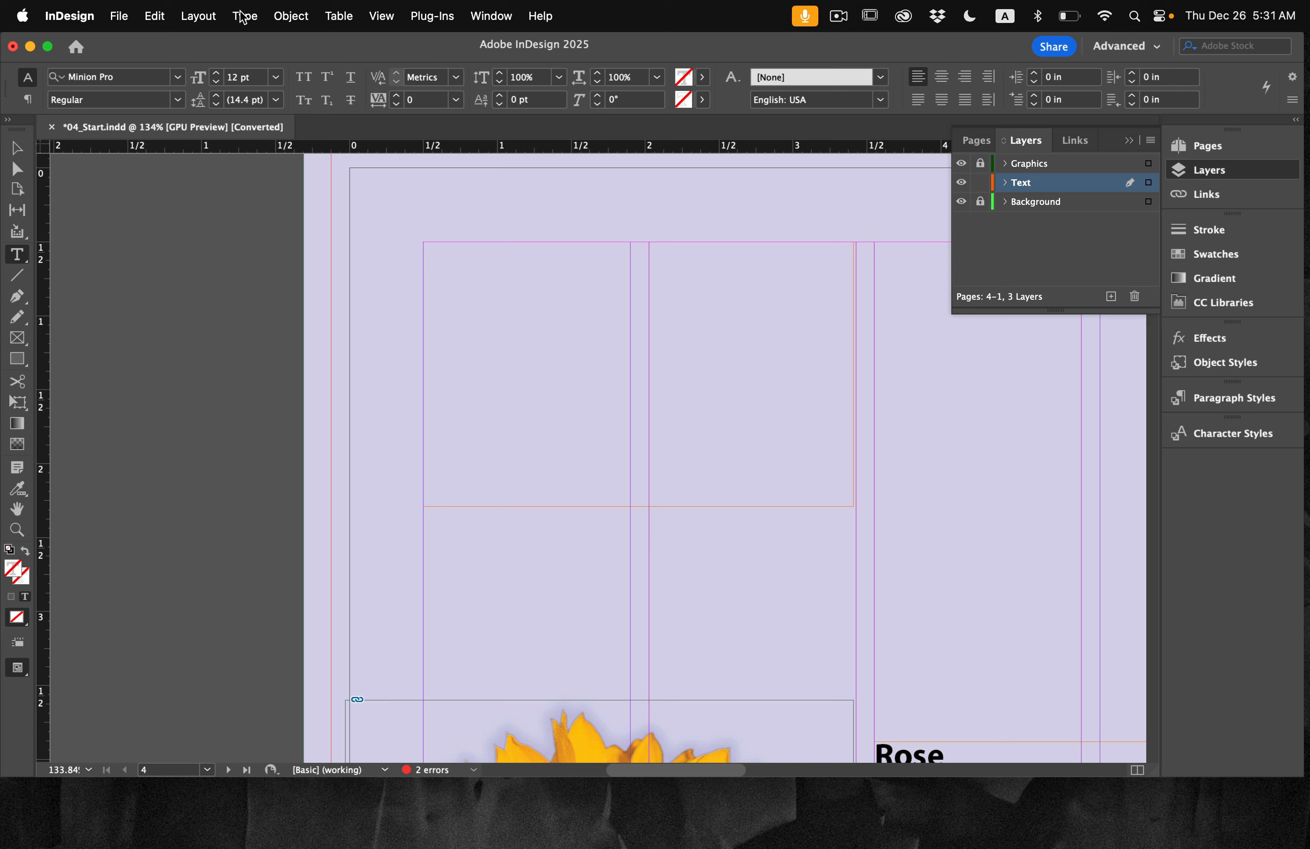
Step: Enter the heading "Featured Blossoms" on two lines with a forced line break, and show the hidden characters
text(Featured)
text(Blossoms)
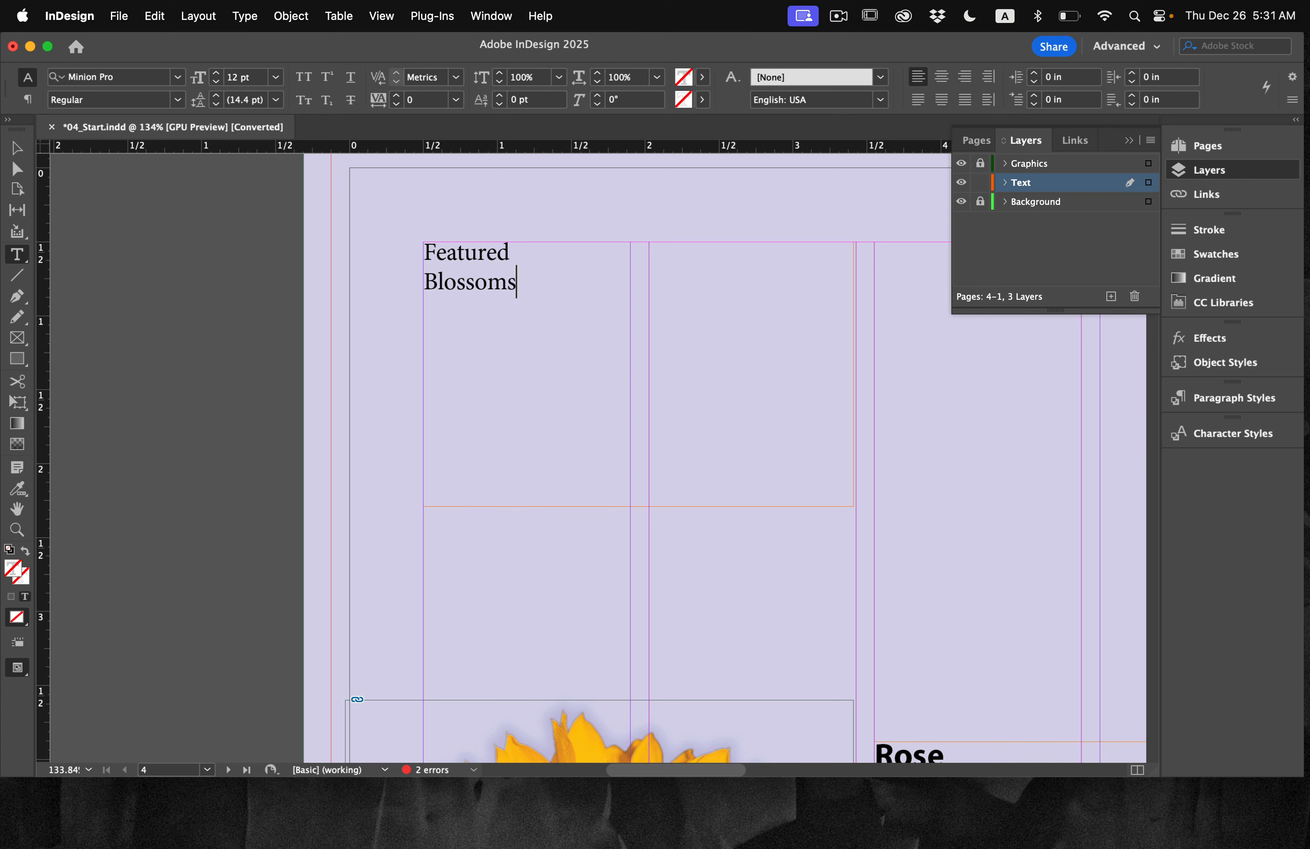
click(246, 14)
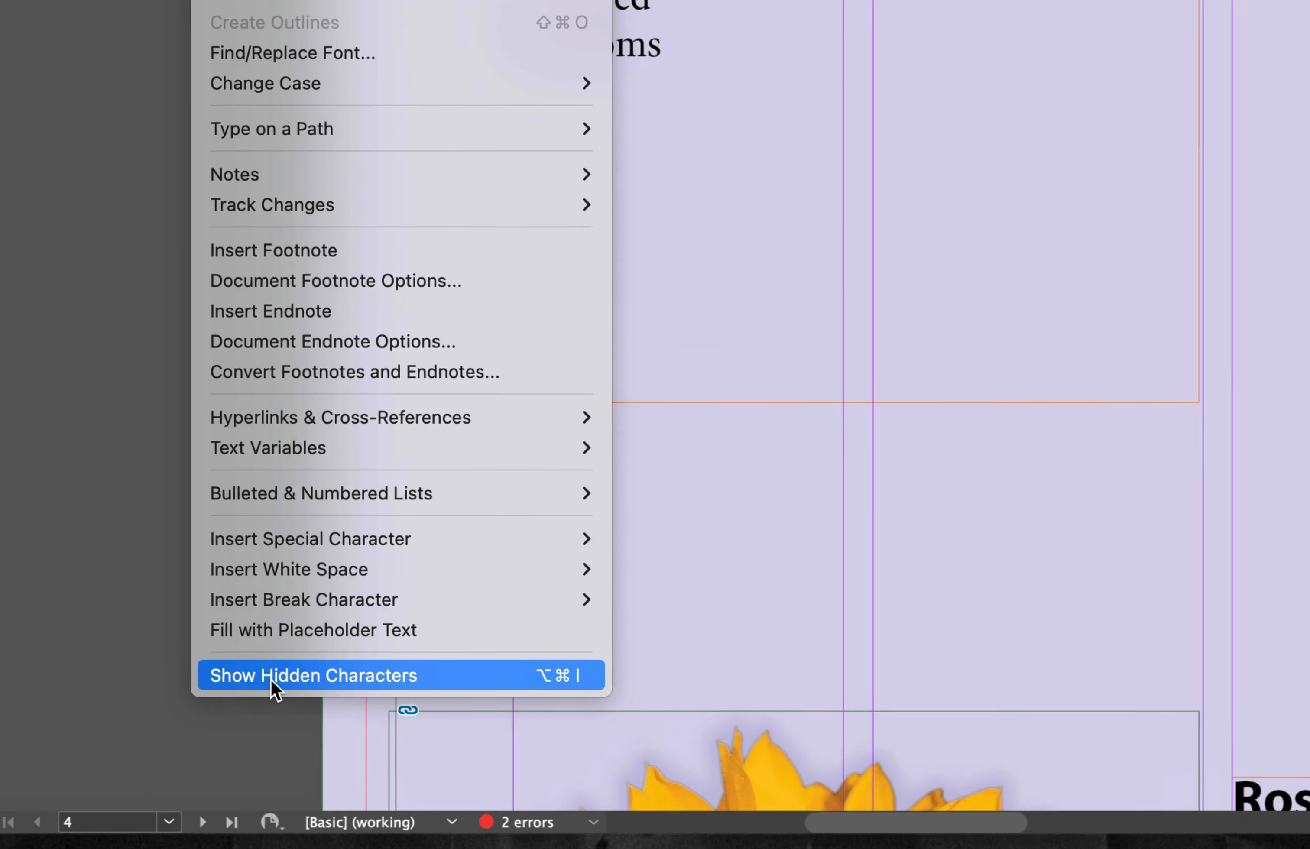
click(271, 679)
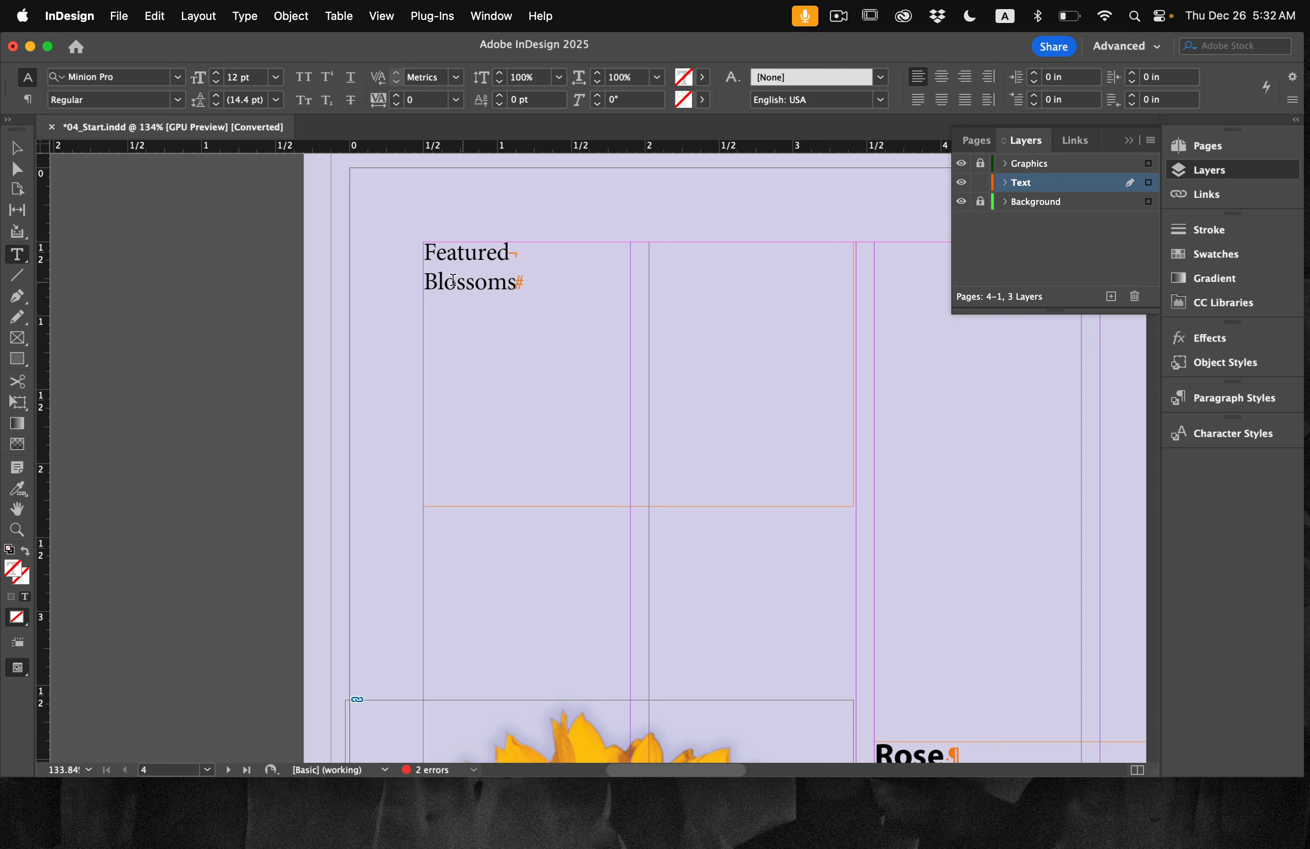
Step: Apply the Right Flush Title paragraph style to the "Featured Blossoms" heading and fit its frame's height to the text
click(473, 283)
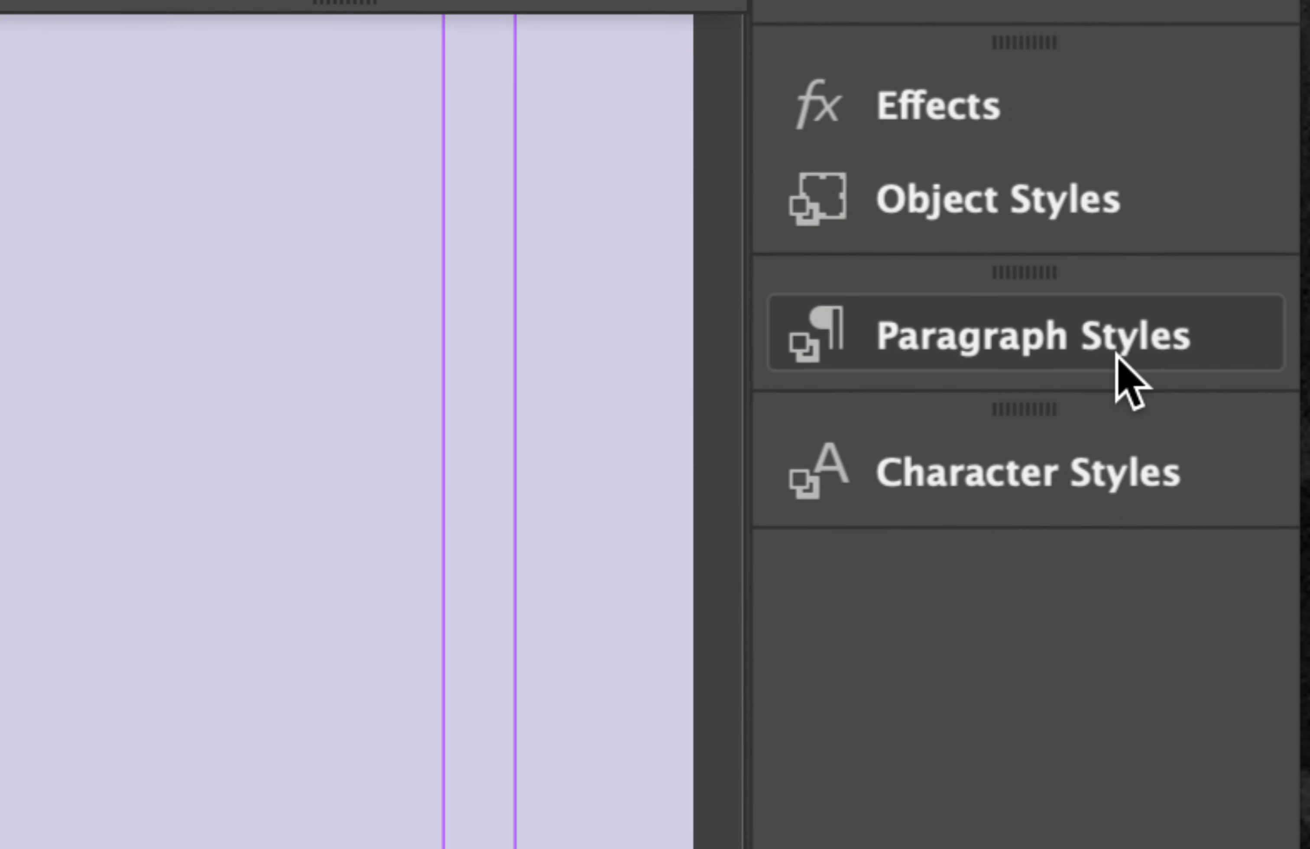
click(1257, 403)
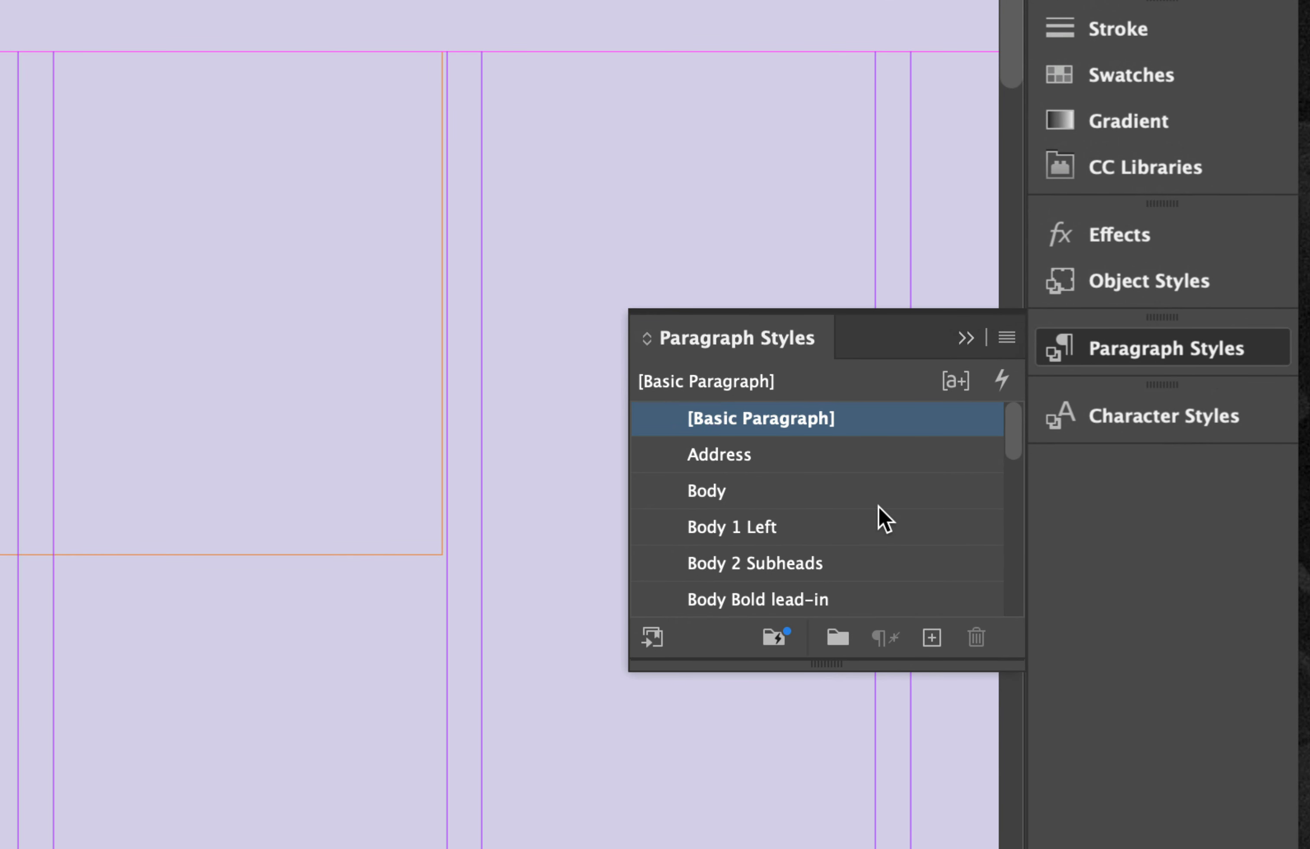
scroll(878, 505, down, 1)
drag(1013, 462, 1010, 593)
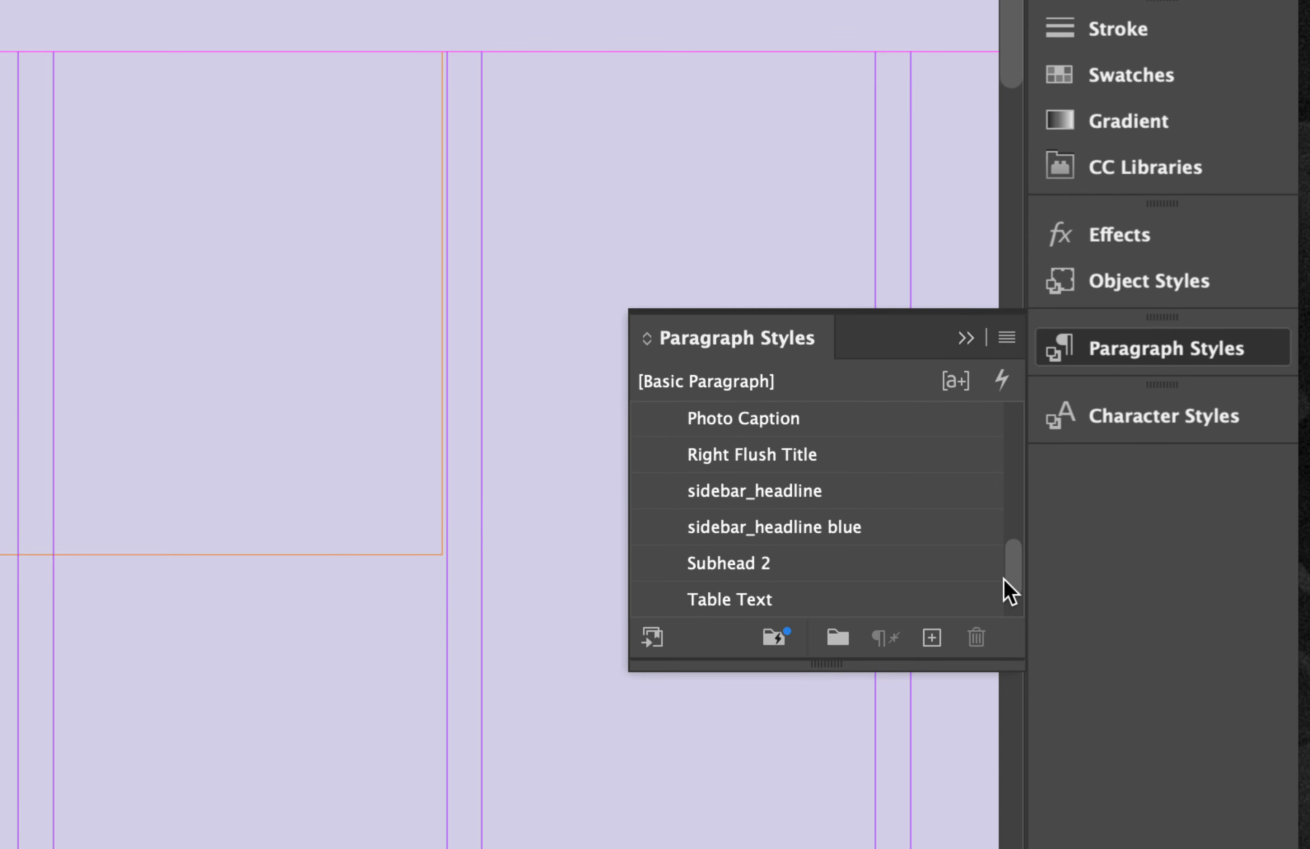
click(768, 457)
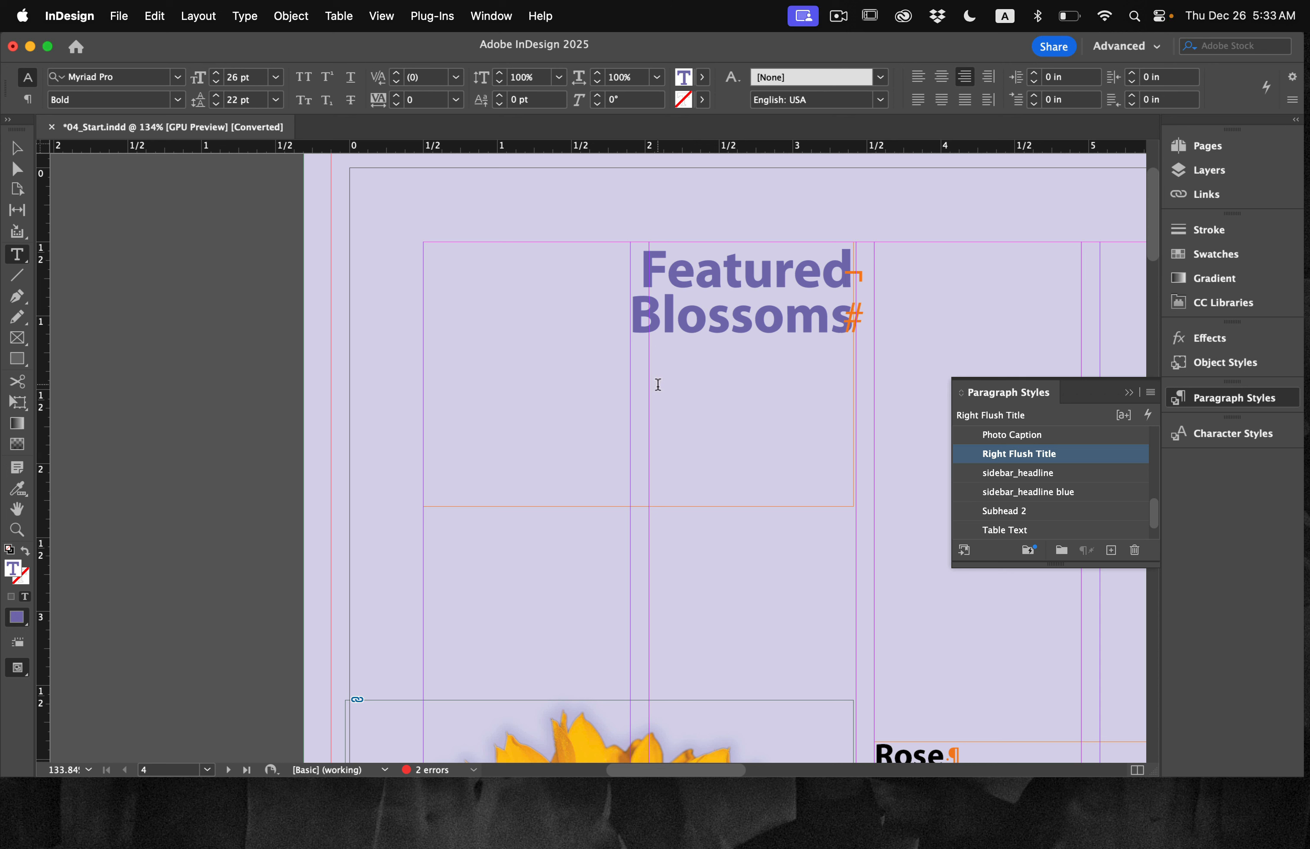
key(Escape)
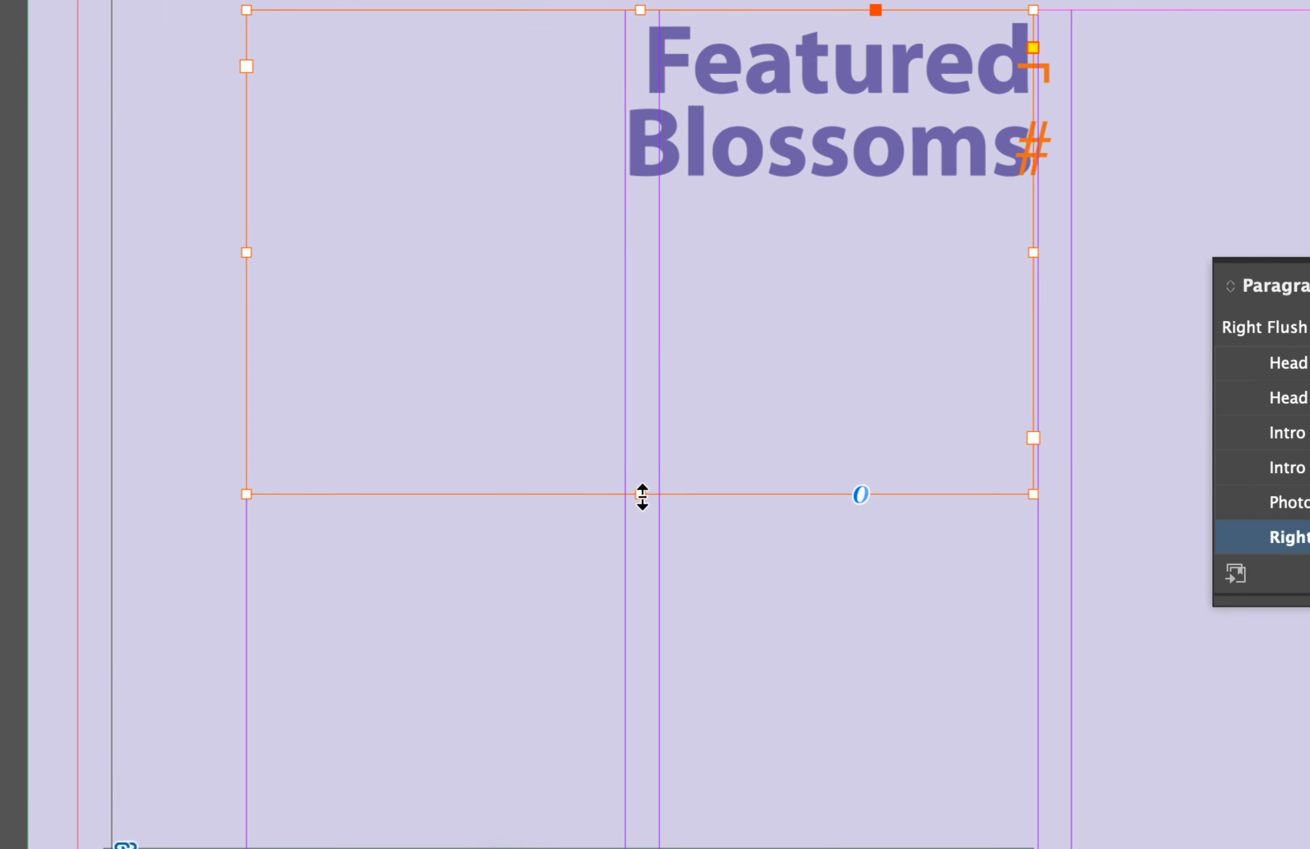
double_click(641, 495)
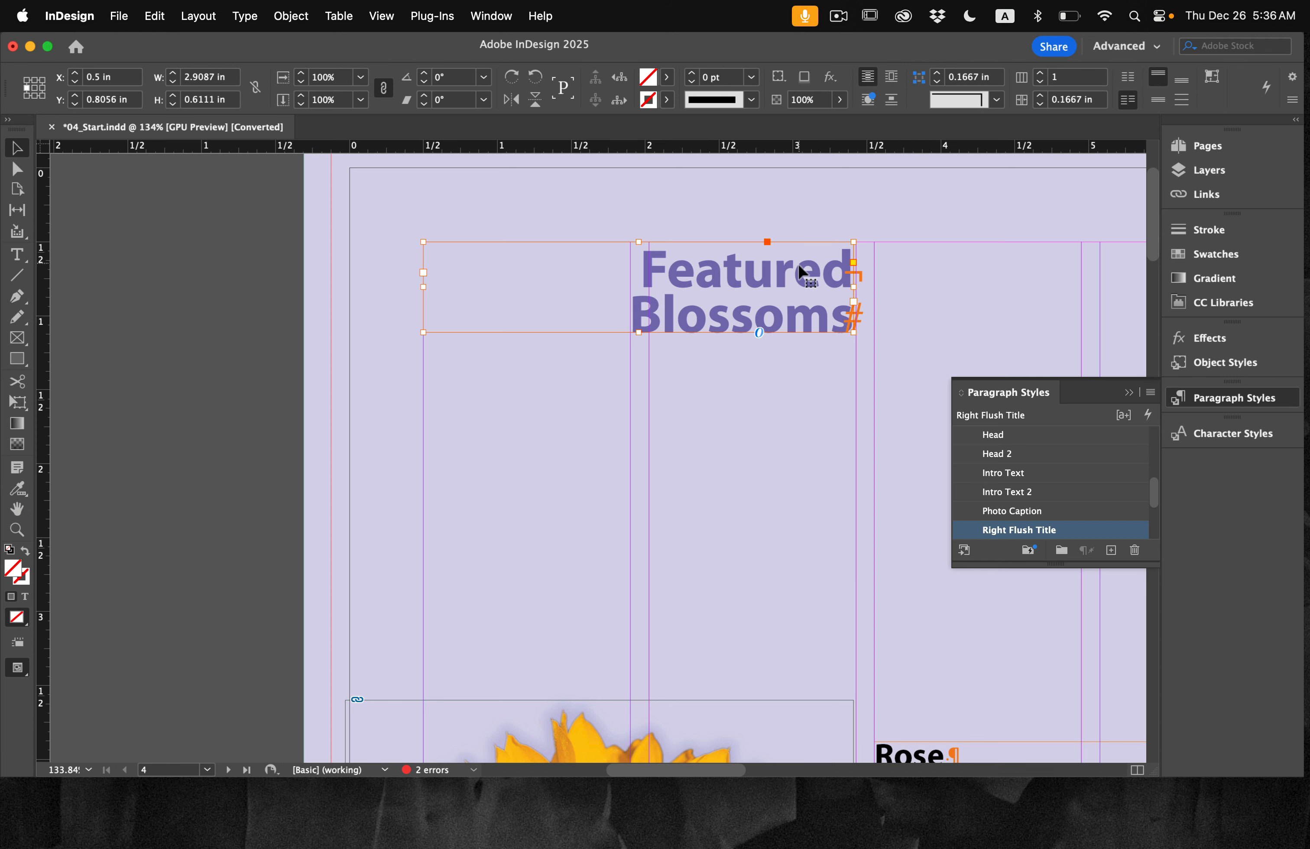
Step: Extend the lower edge of the "Botanical Gardens Worldwide" text frame on page 1 down to the next guide, about 3.23 in high
click(383, 15)
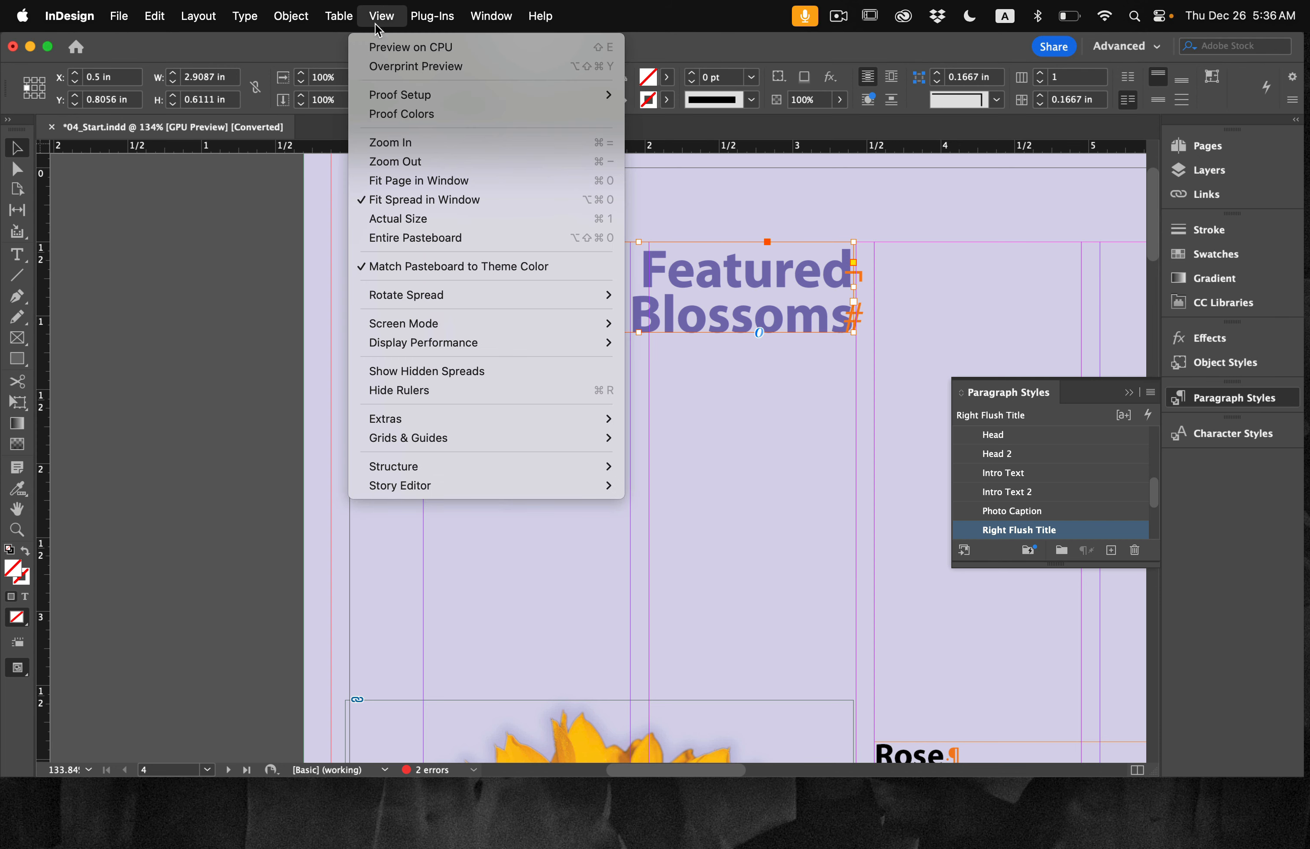
click(459, 201)
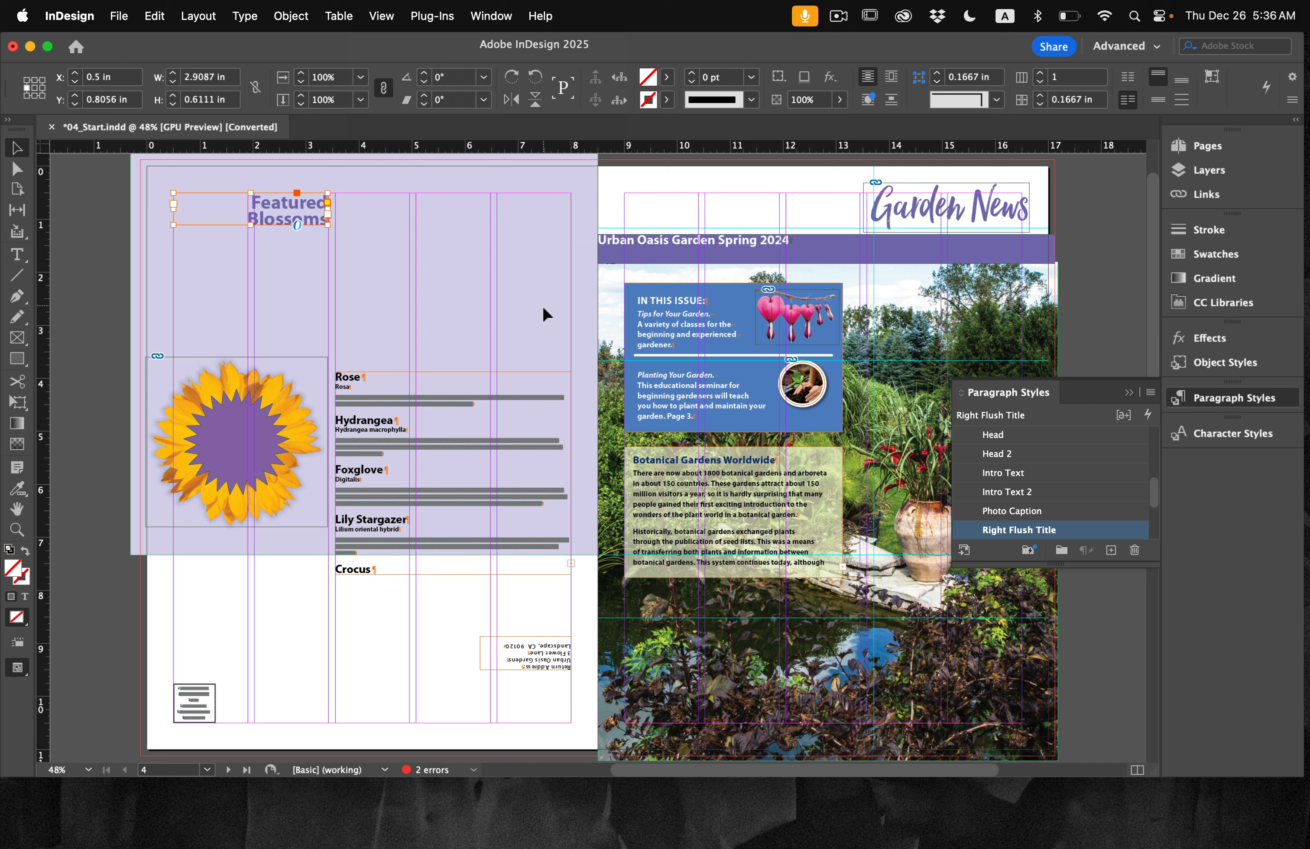
key(z)
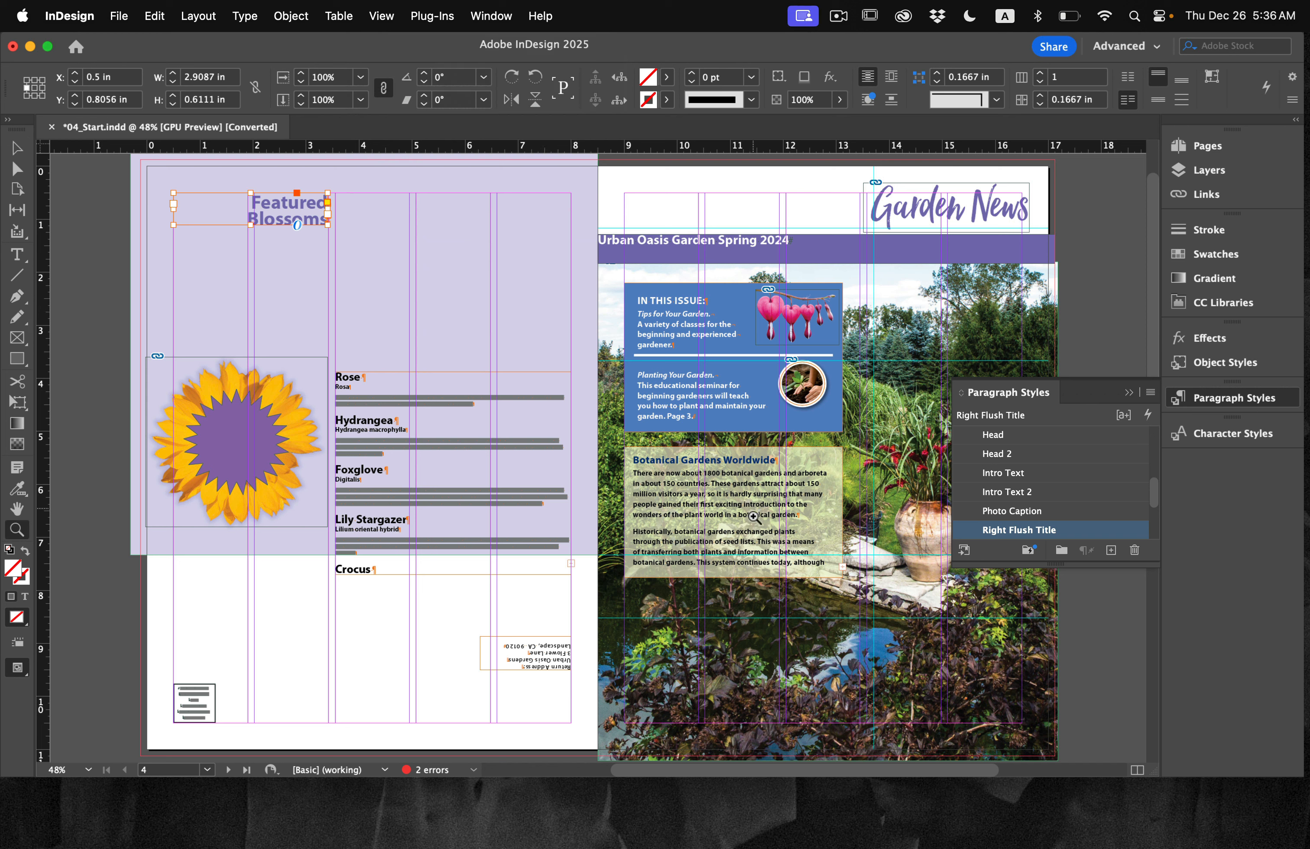
click(733, 540)
click(588, 477)
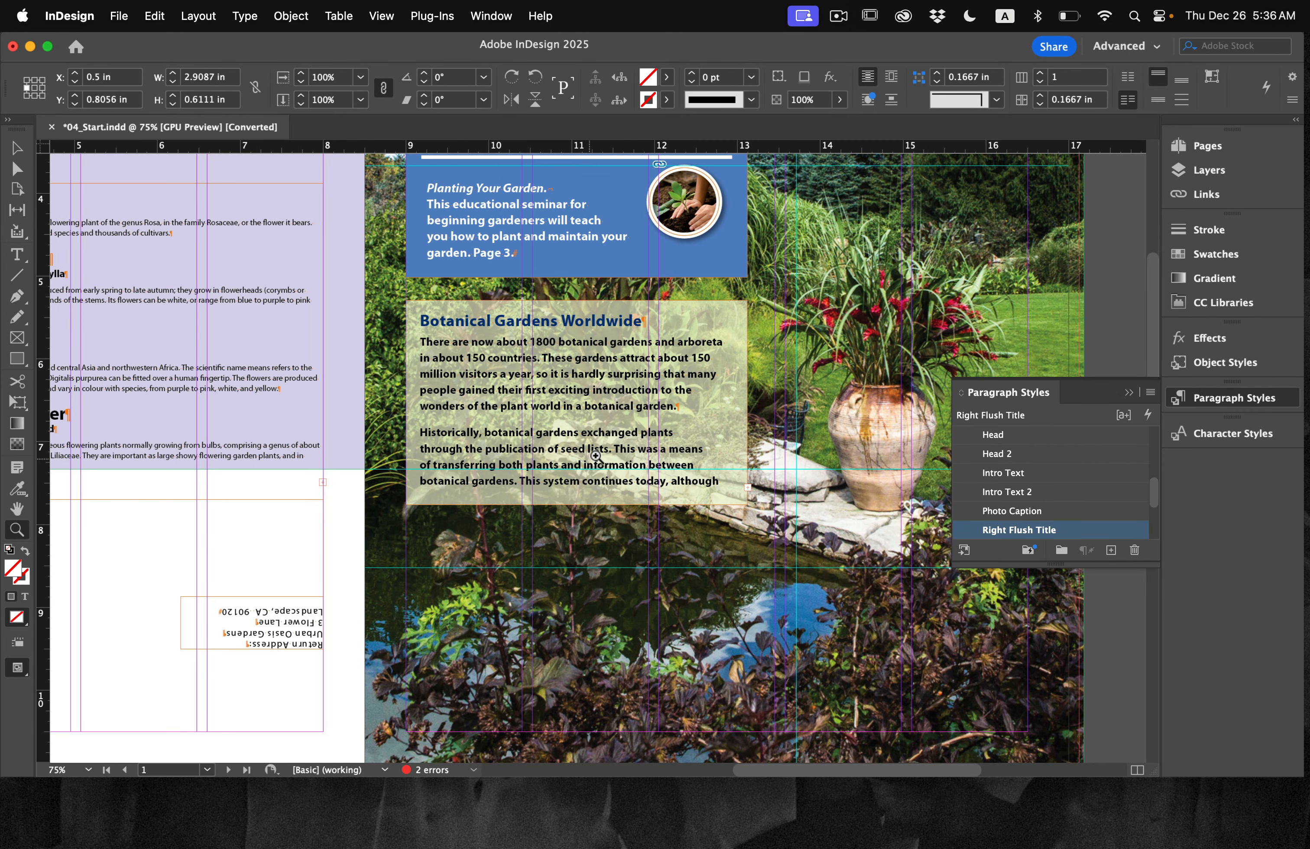
click(596, 456)
click(596, 455)
key(v)
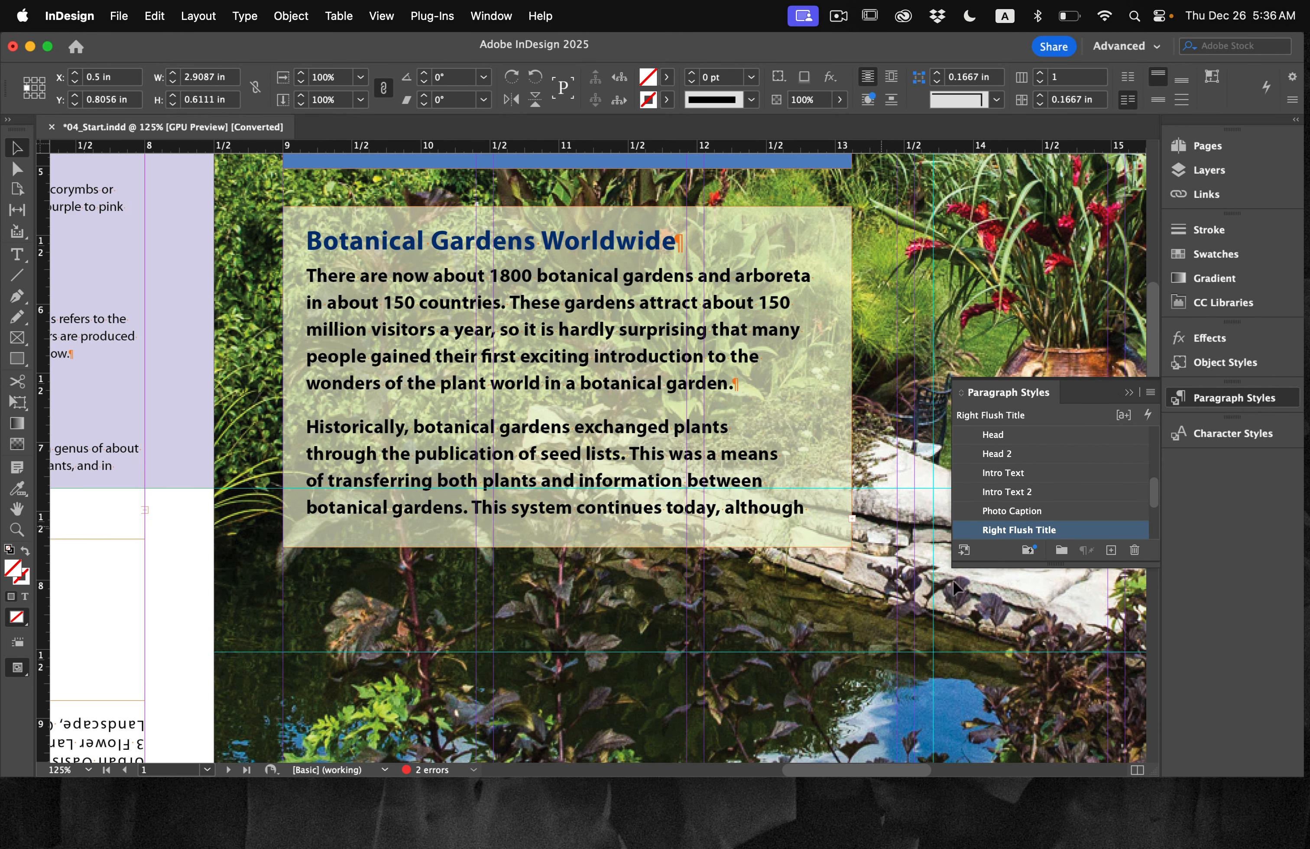
click(679, 441)
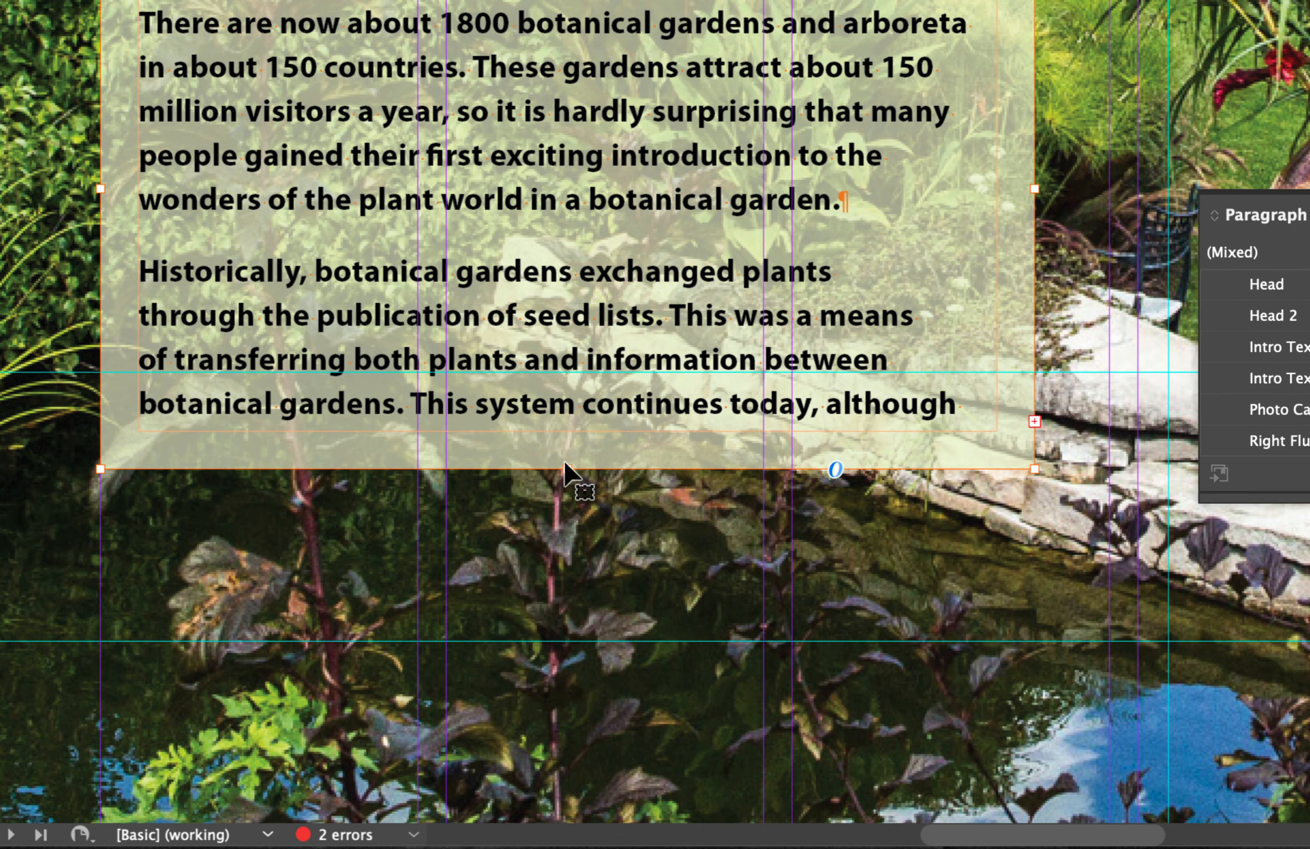
drag(566, 469, 578, 641)
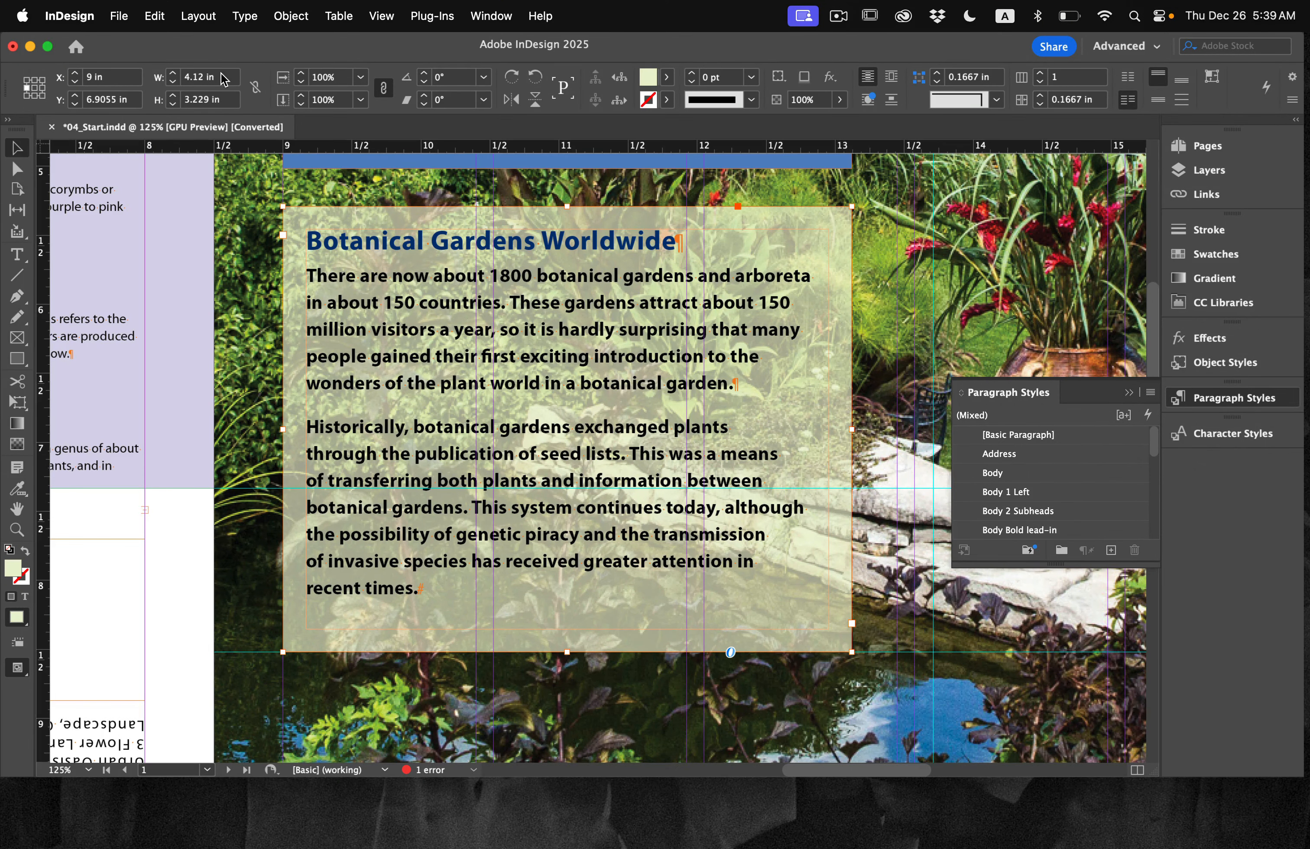
Step: Deselect everything and raise only the middle anchor point on the Botanical Gardens frame's lower edge to about Y 7.51 in, forming an inverted V
click(154, 16)
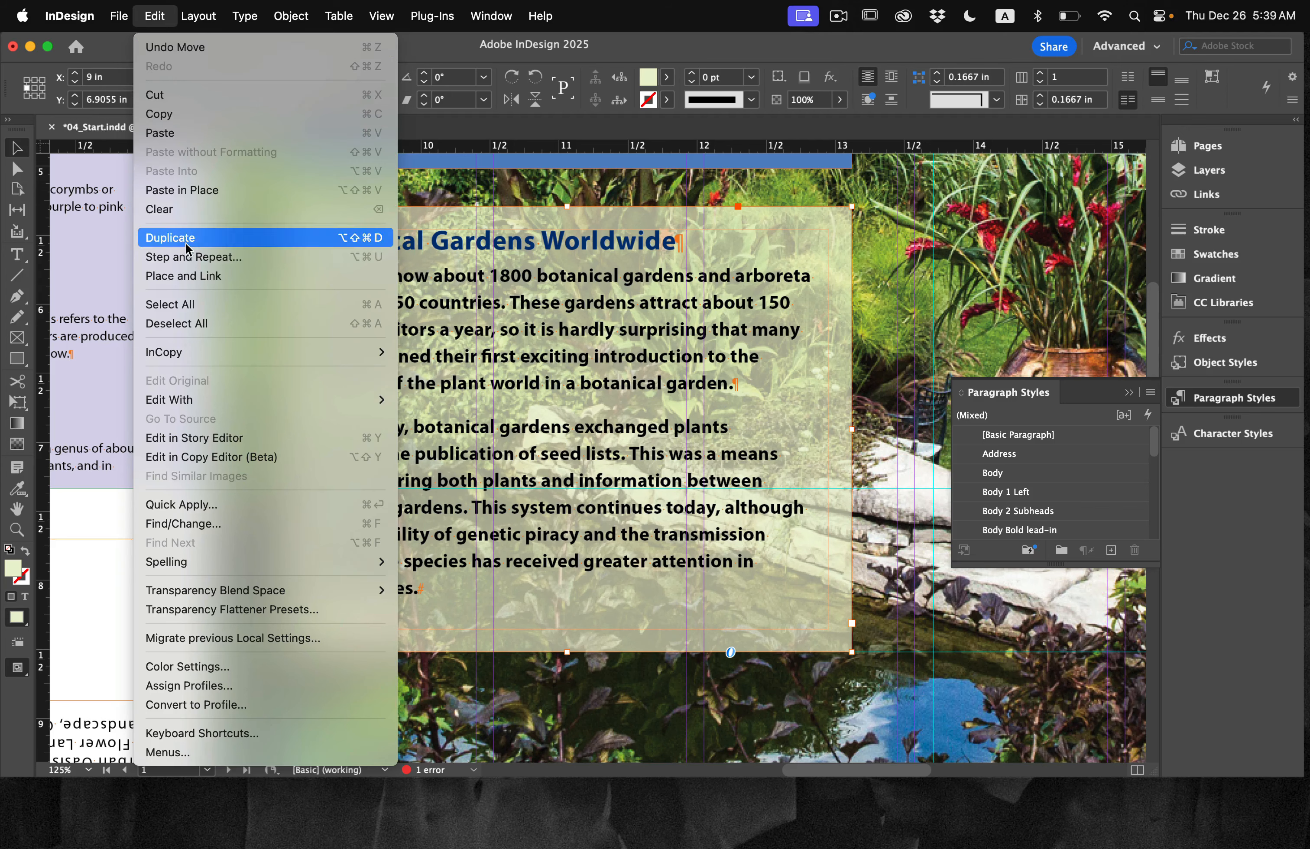
click(203, 329)
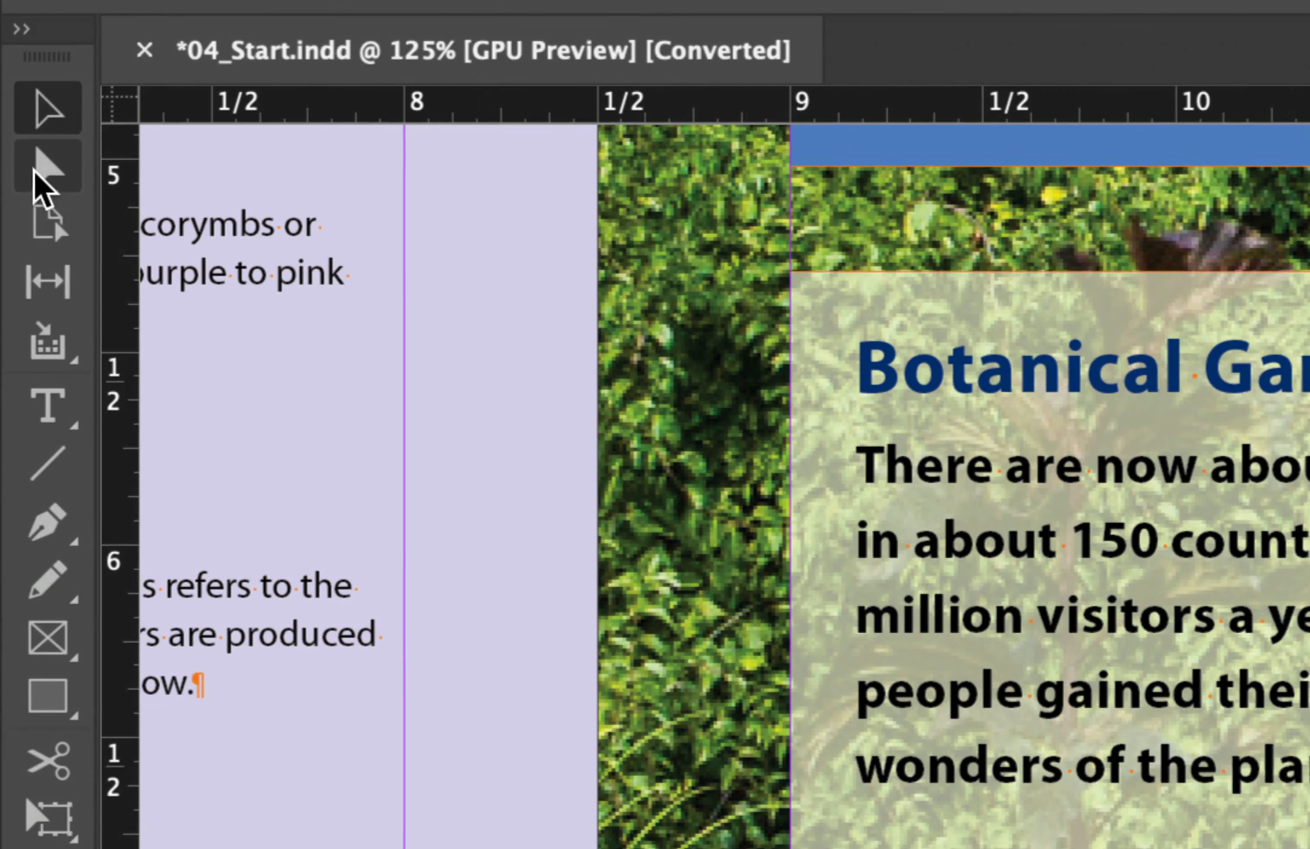
click(16, 171)
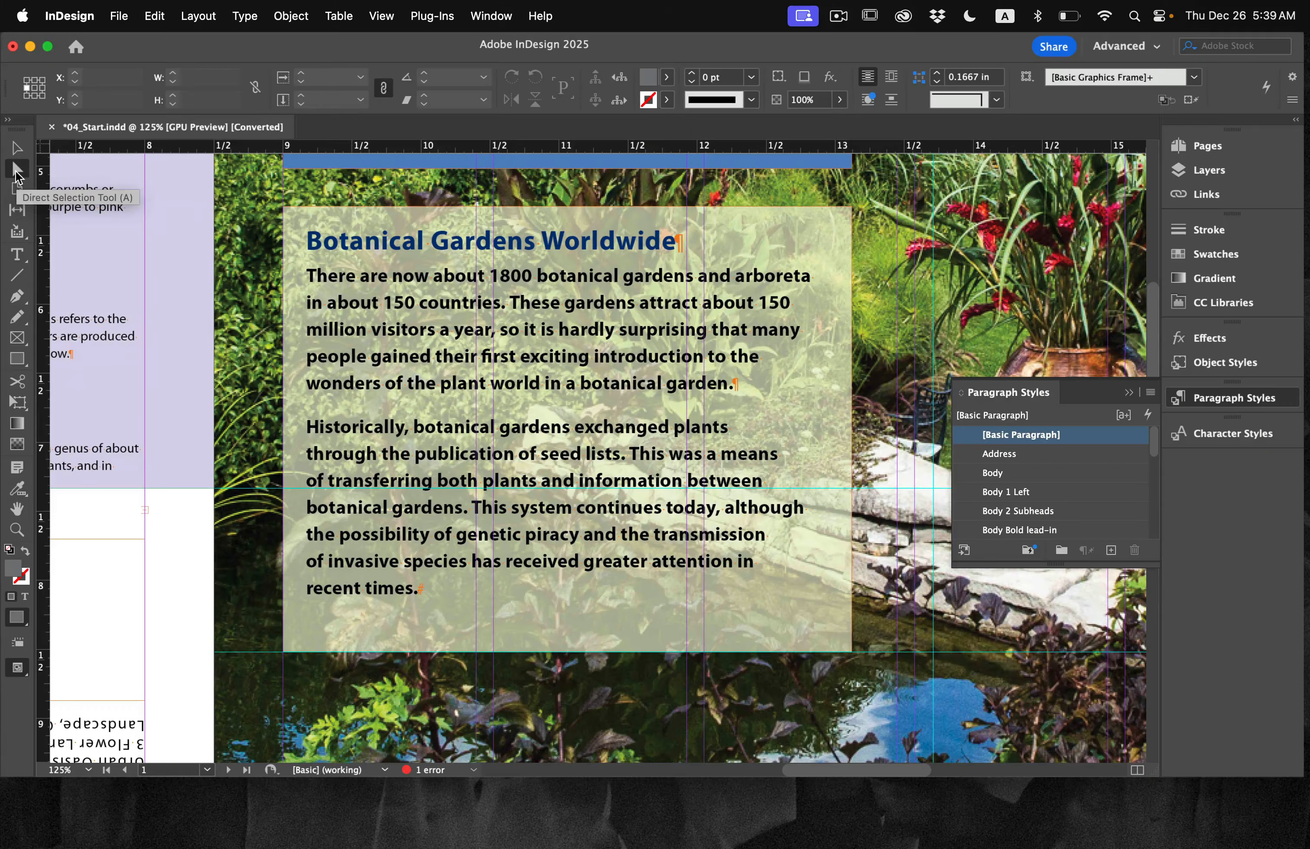
click(566, 611)
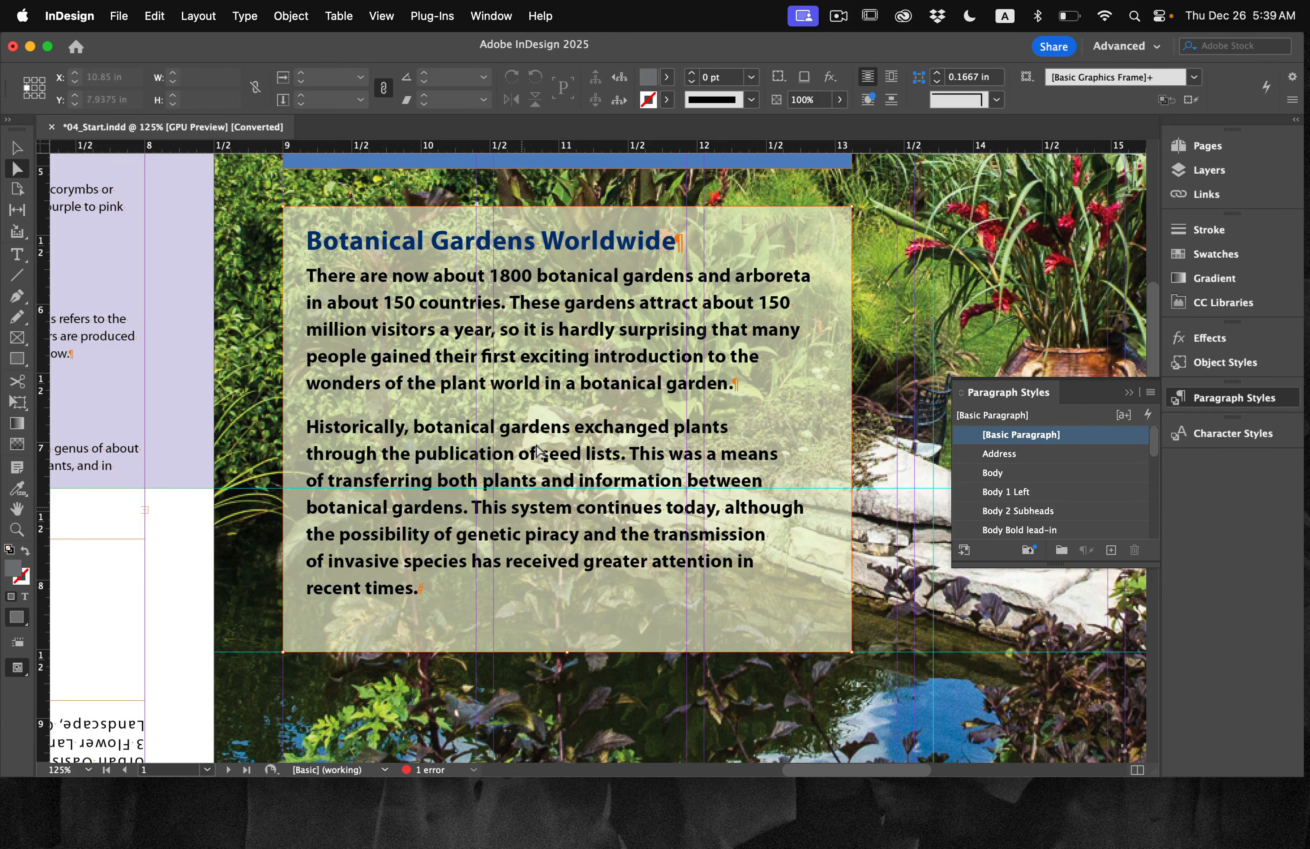
click(600, 521)
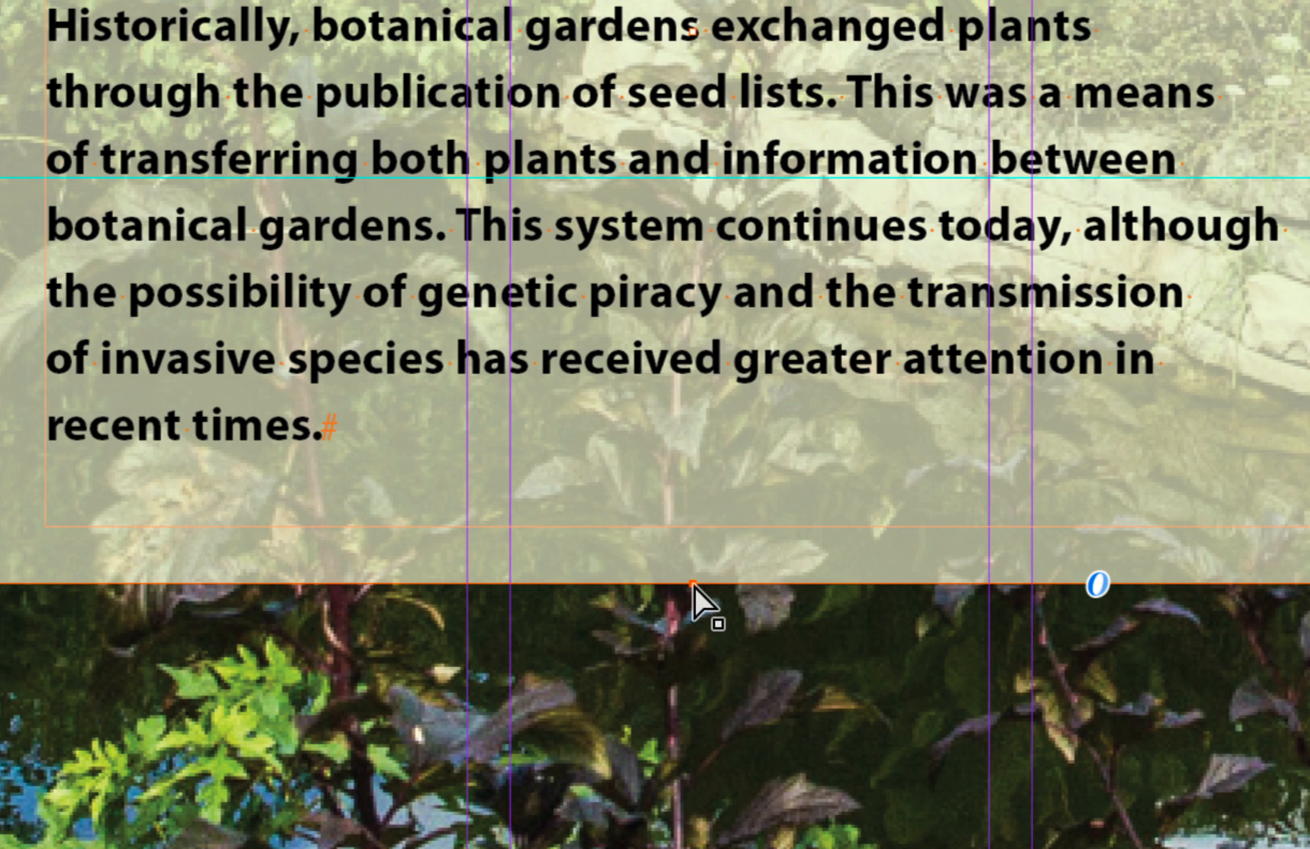
drag(694, 586, 688, 245)
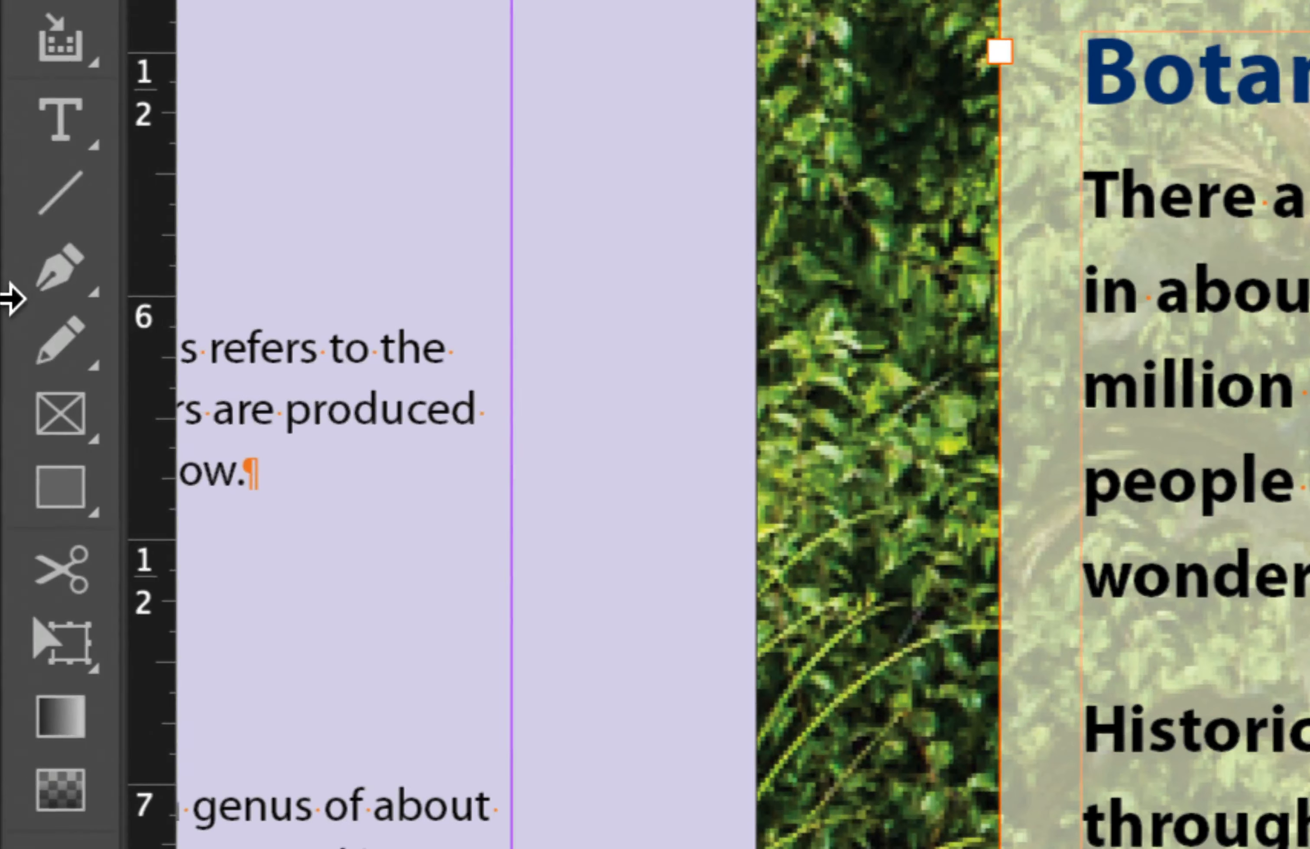
Step: Convert the raised anchor point of the Botanical Gardens frame from a corner into a curve with the Convert Direction Point tool
click(11, 301)
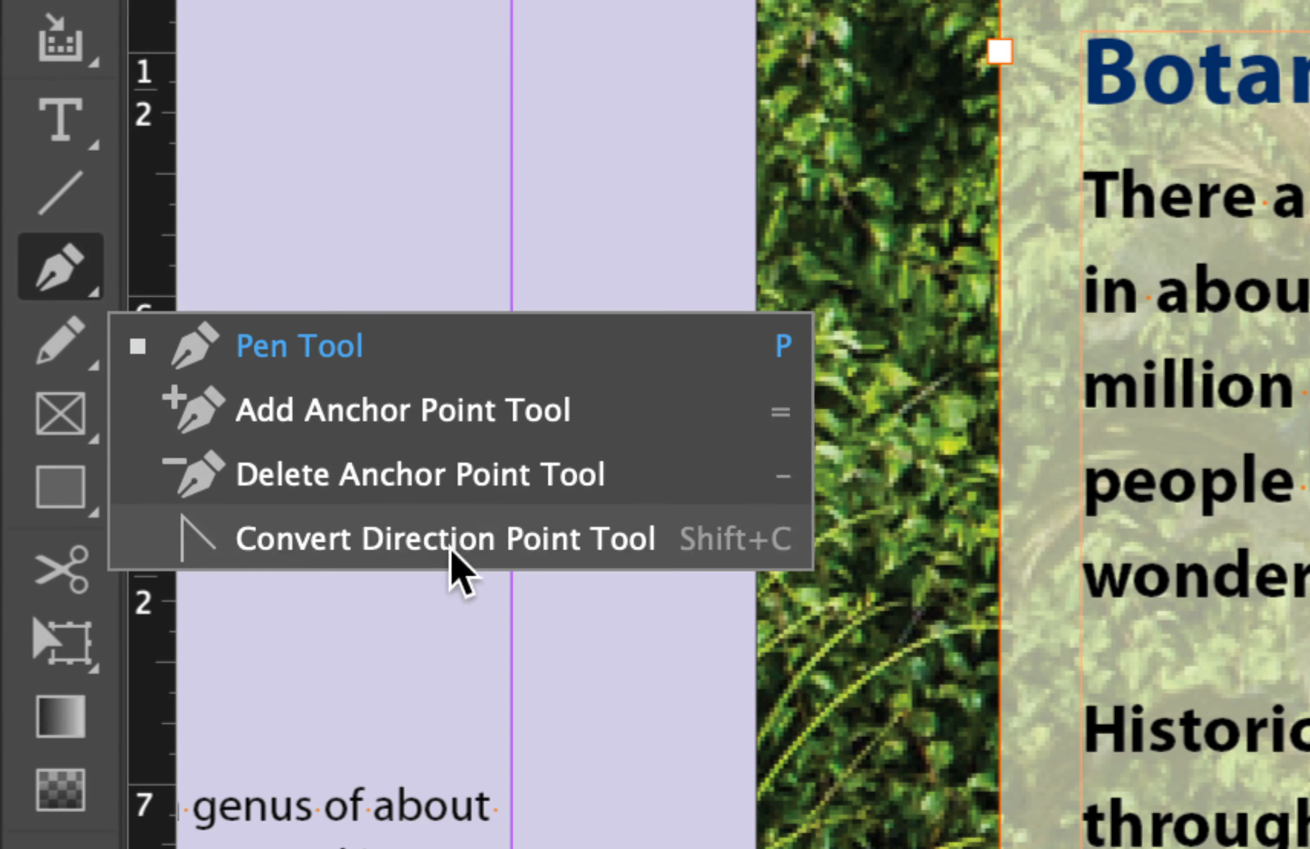
click(418, 540)
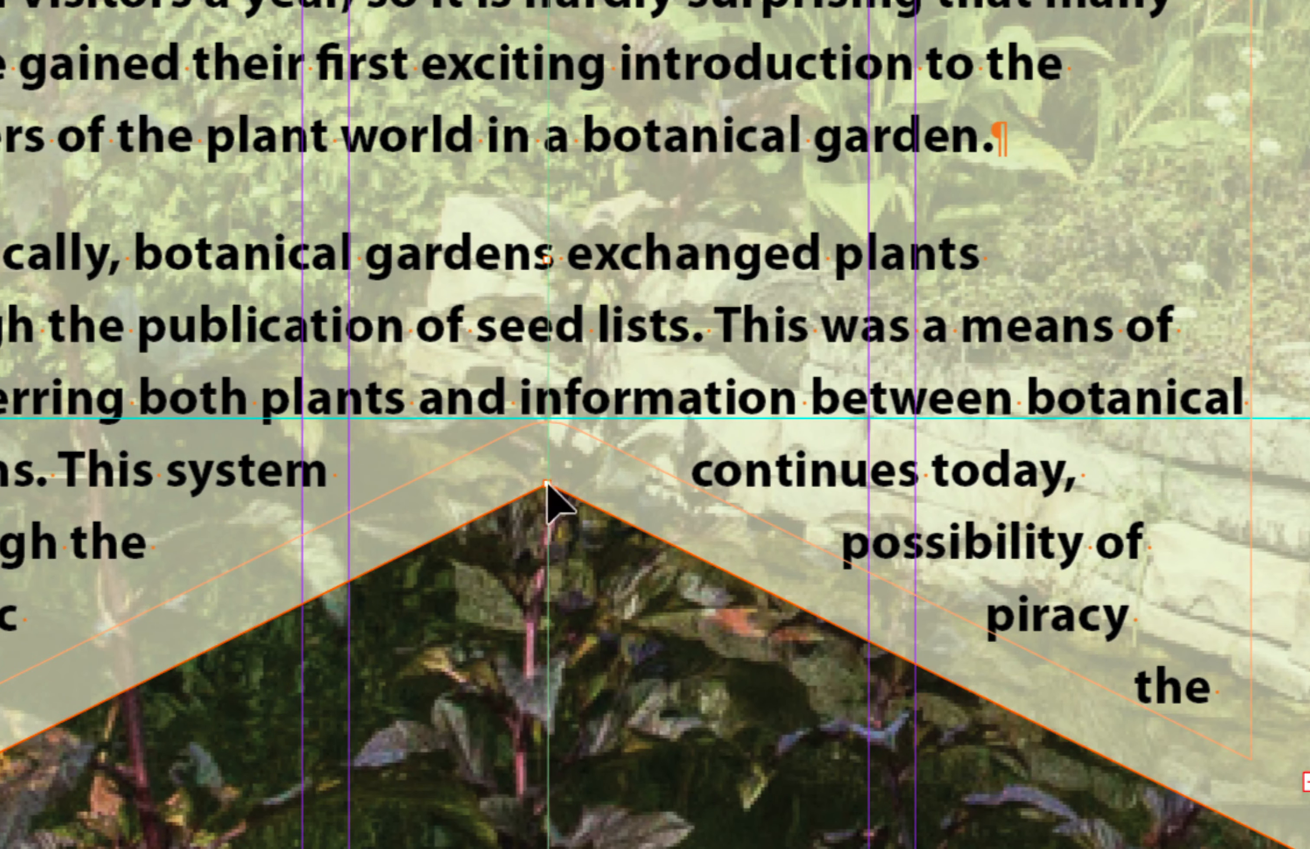
drag(548, 485, 764, 367)
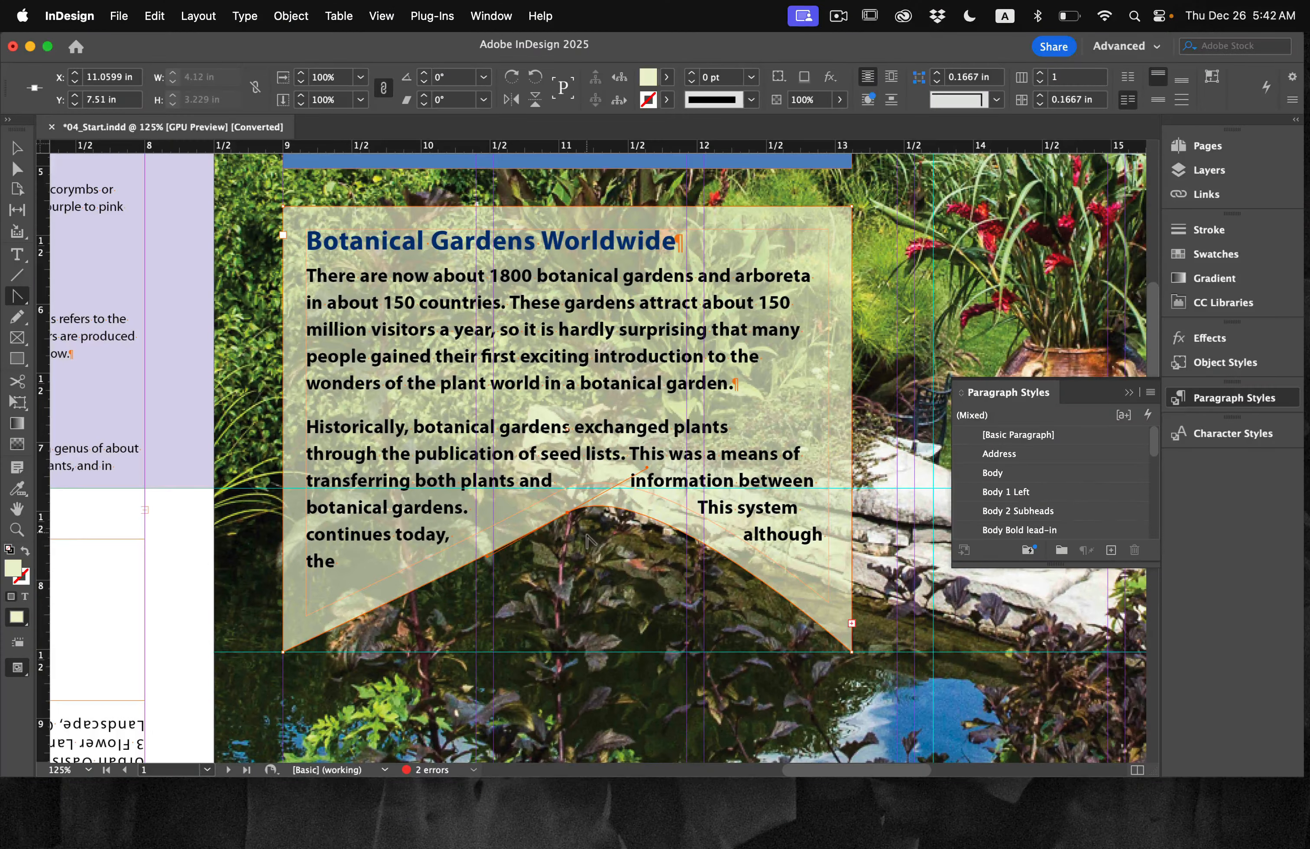
key(a)
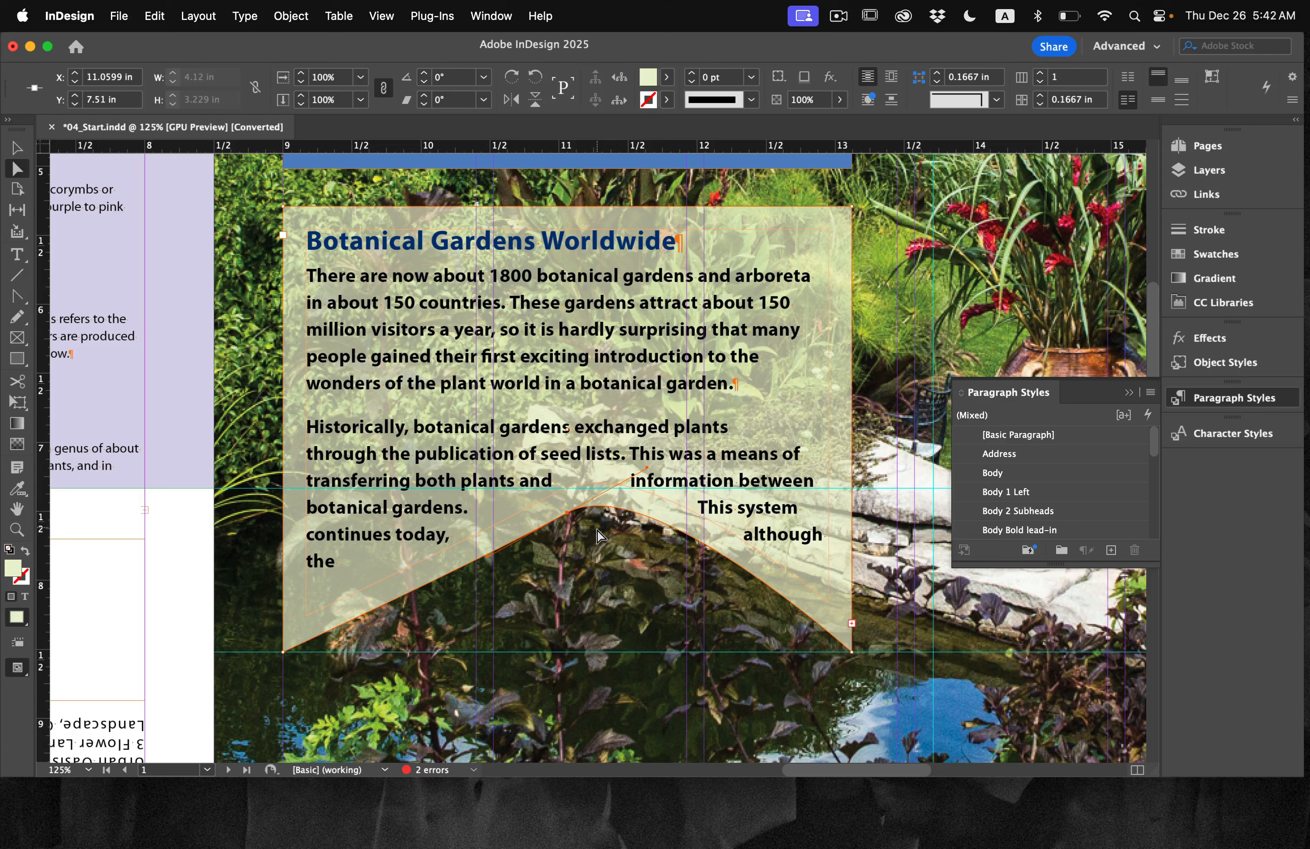